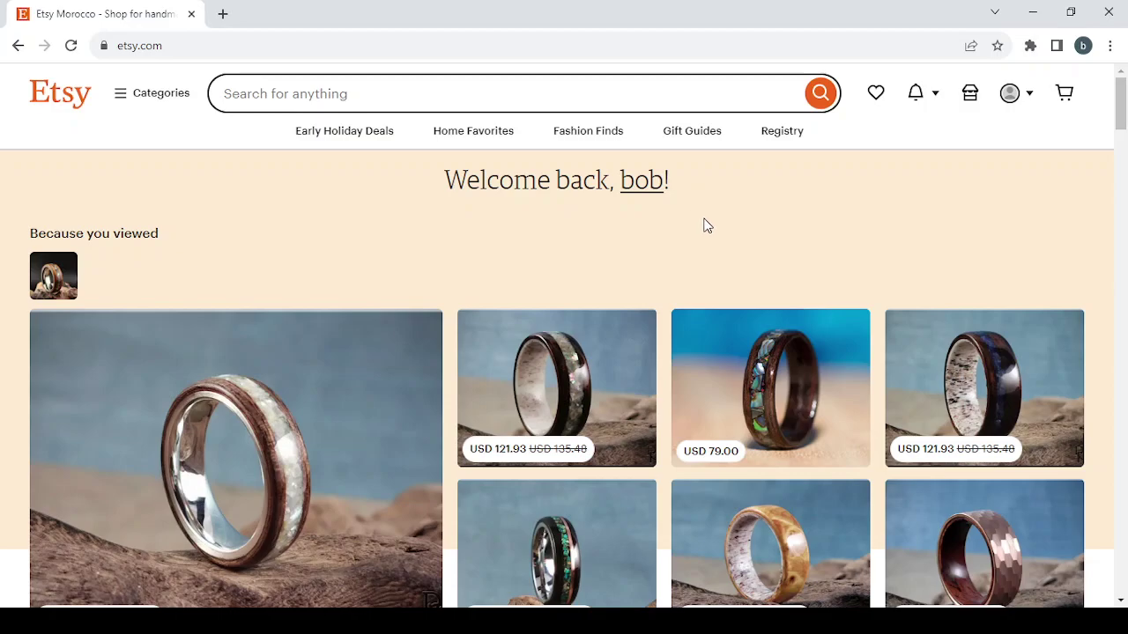
# Step: Browse the homepage's recommended rings, recently viewed items and suggested shops
pyautogui.scroll(-4, 705, 226)
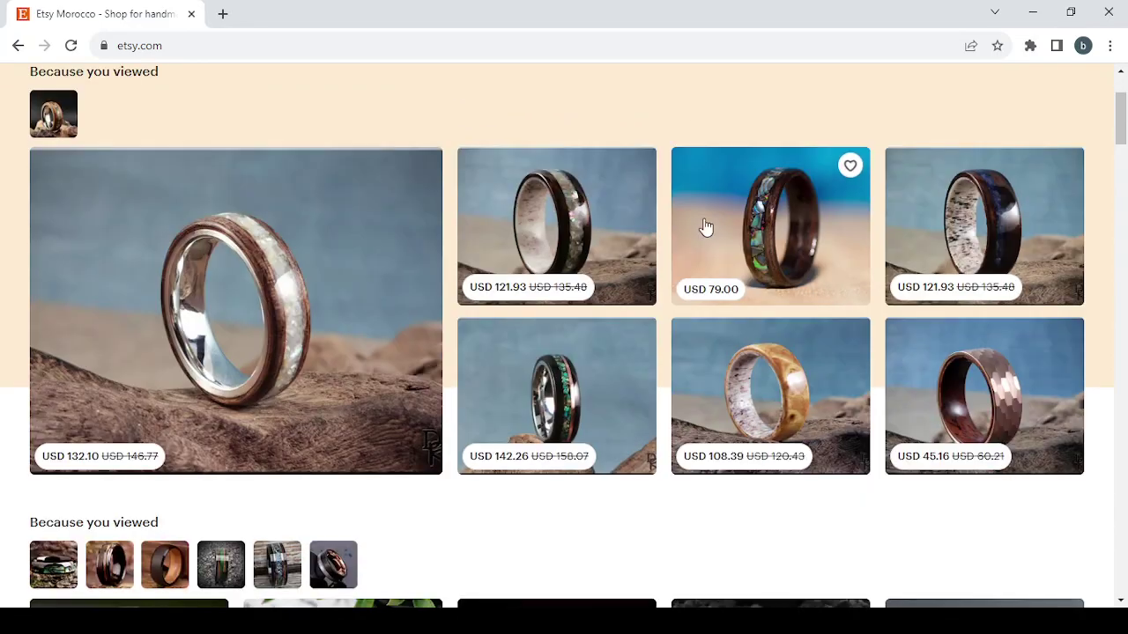
pyautogui.scroll(-2, 704, 226)
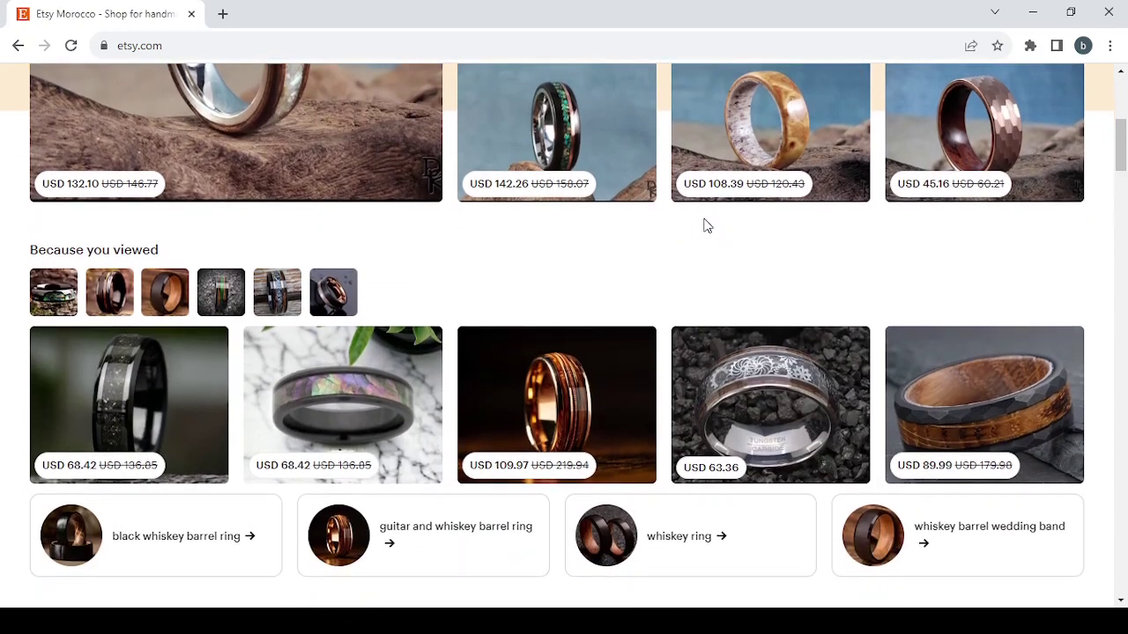
pyautogui.scroll(3, 704, 226)
pyautogui.scroll(-2, 705, 226)
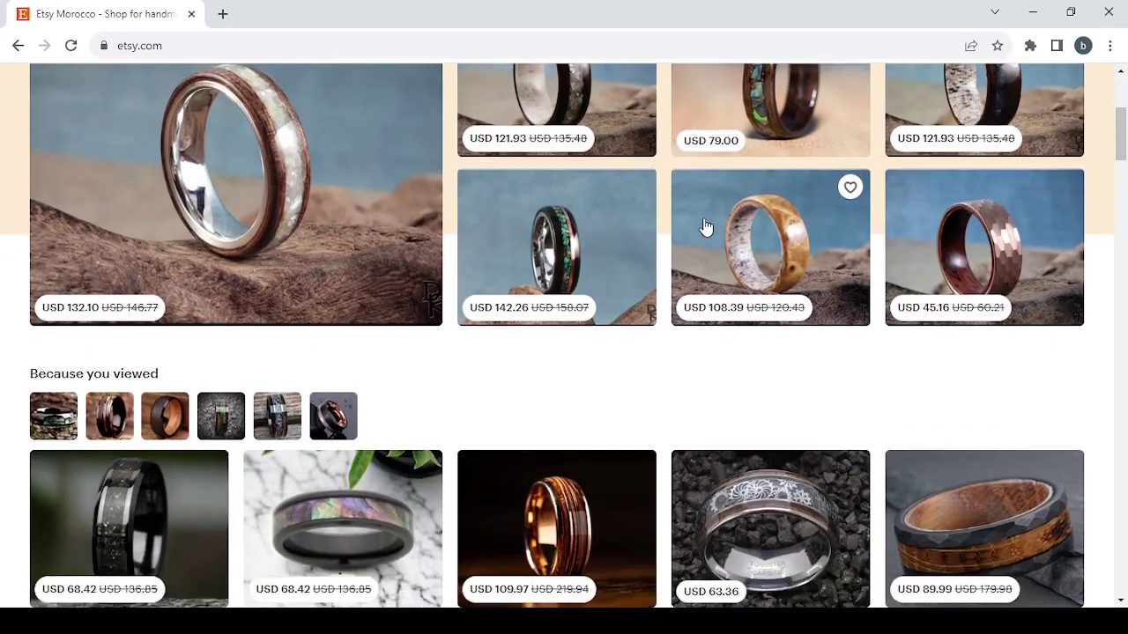
pyautogui.scroll(-3, 705, 227)
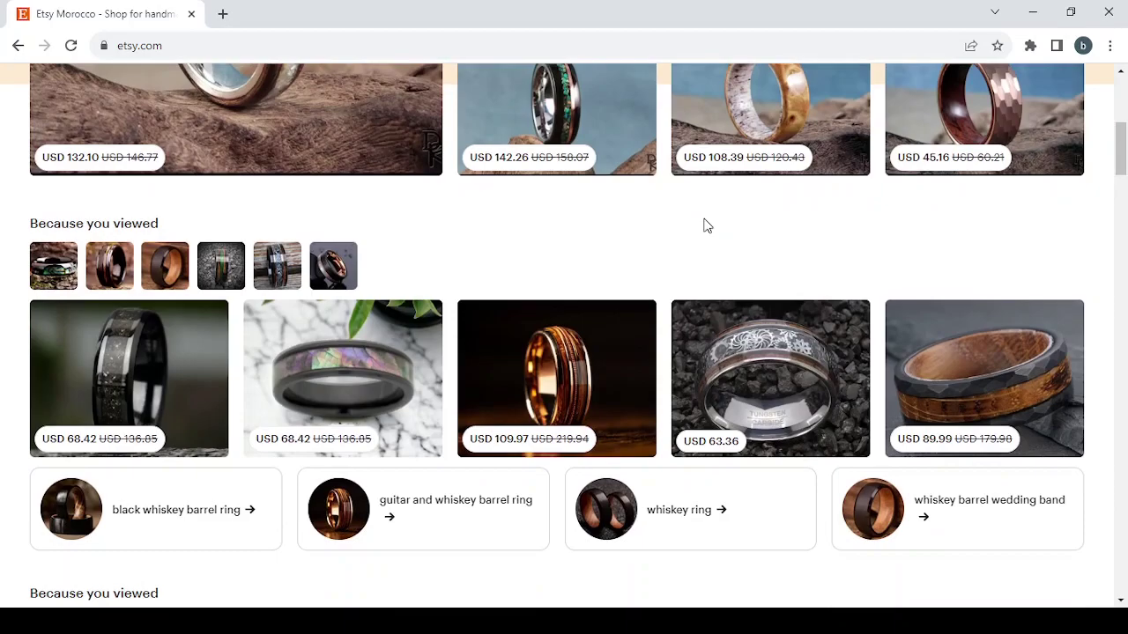
pyautogui.scroll(-2, 705, 226)
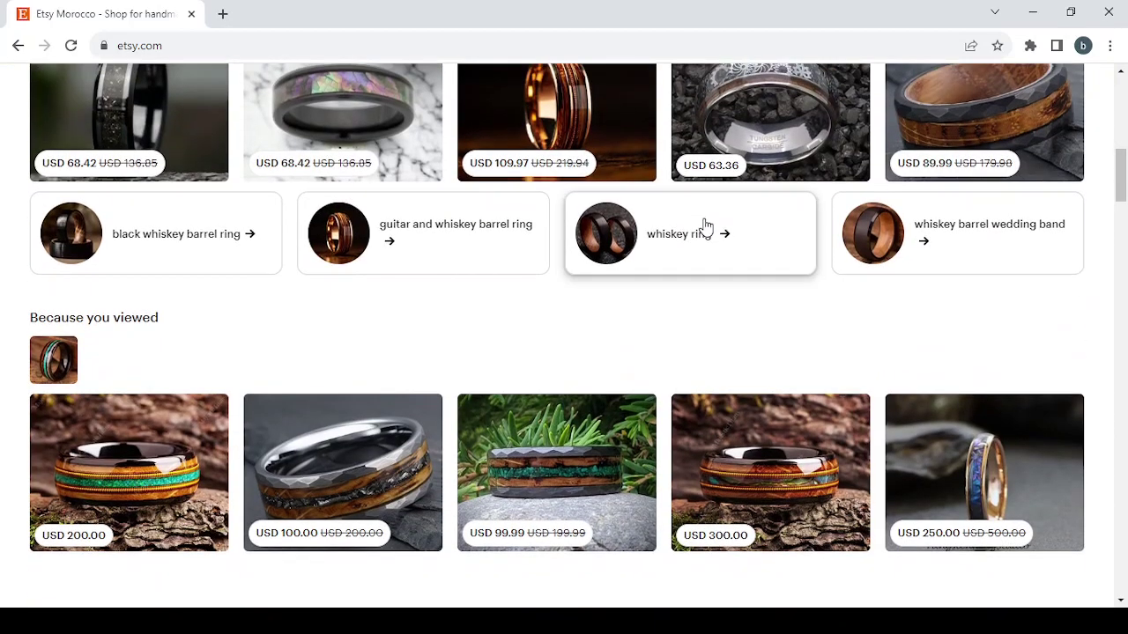
pyautogui.scroll(-1, 705, 227)
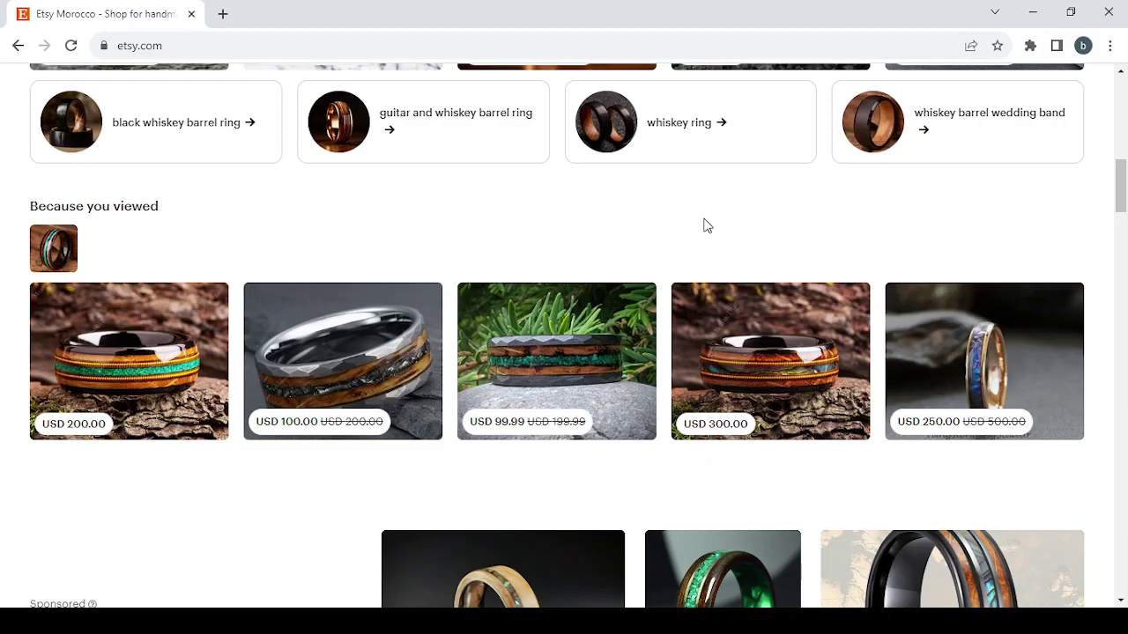
pyautogui.scroll(-6, 705, 226)
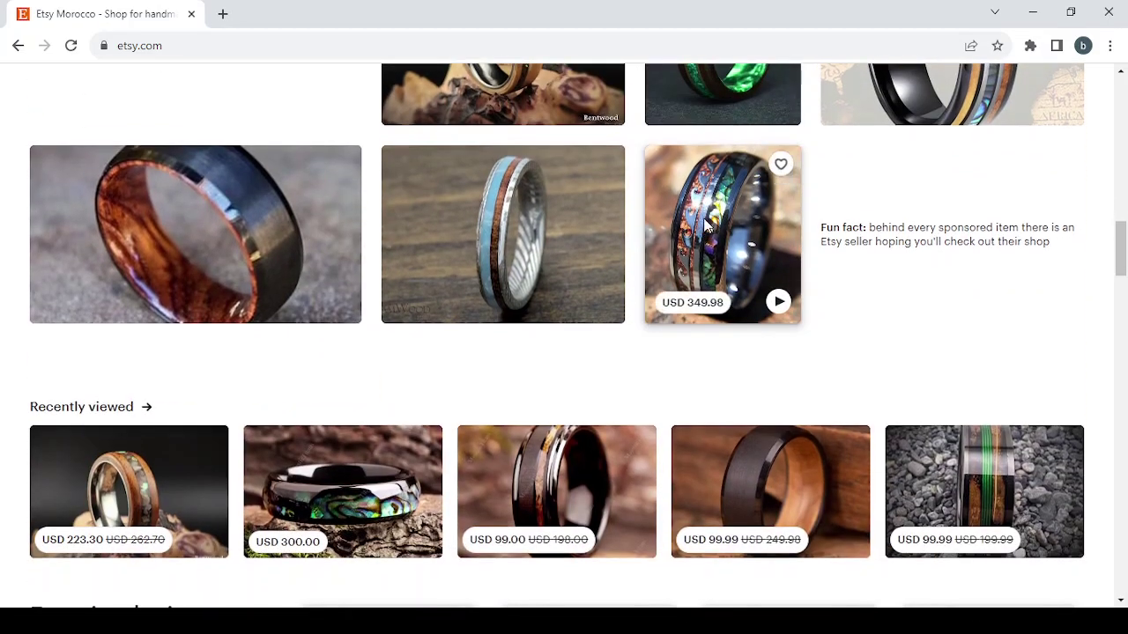
pyautogui.scroll(-3, 705, 227)
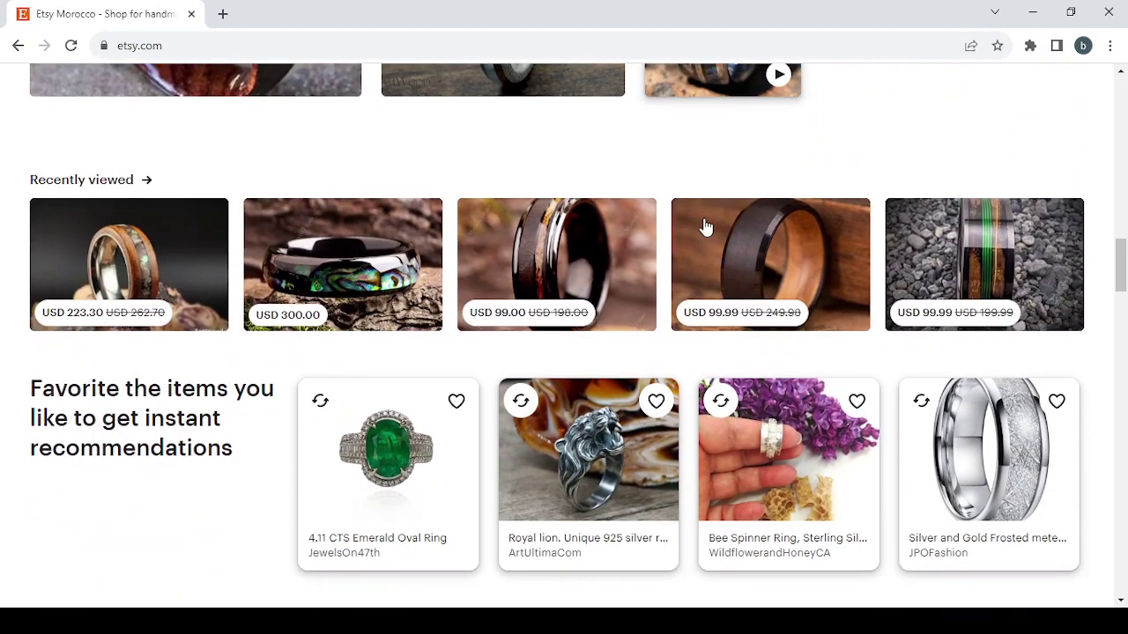
pyautogui.scroll(-2, 705, 226)
pyautogui.scroll(-3, 704, 227)
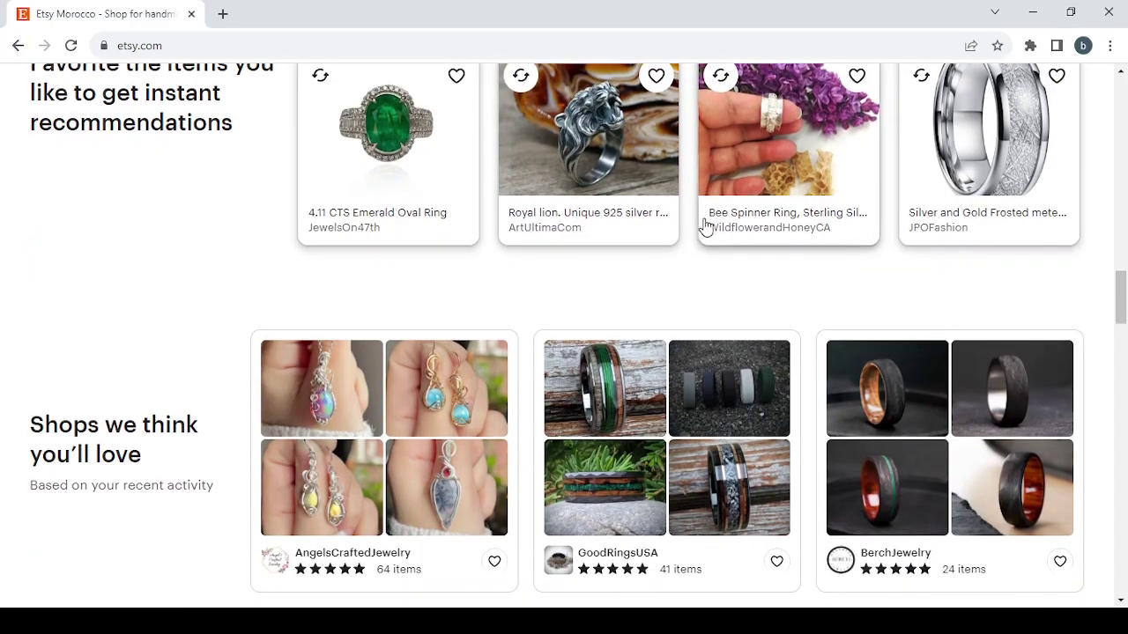
# Step: Open the "Royal lion. Unique 925 silver ring" listing and view its product photos up to the third
pyautogui.click(593, 176)
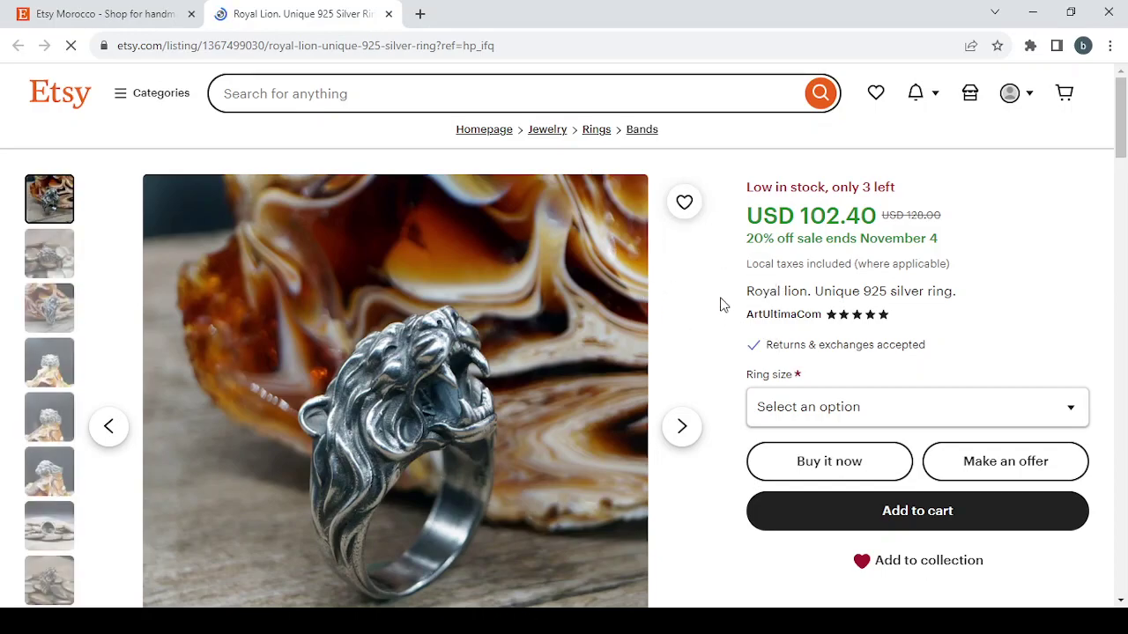
pyautogui.scroll(-1, 707, 333)
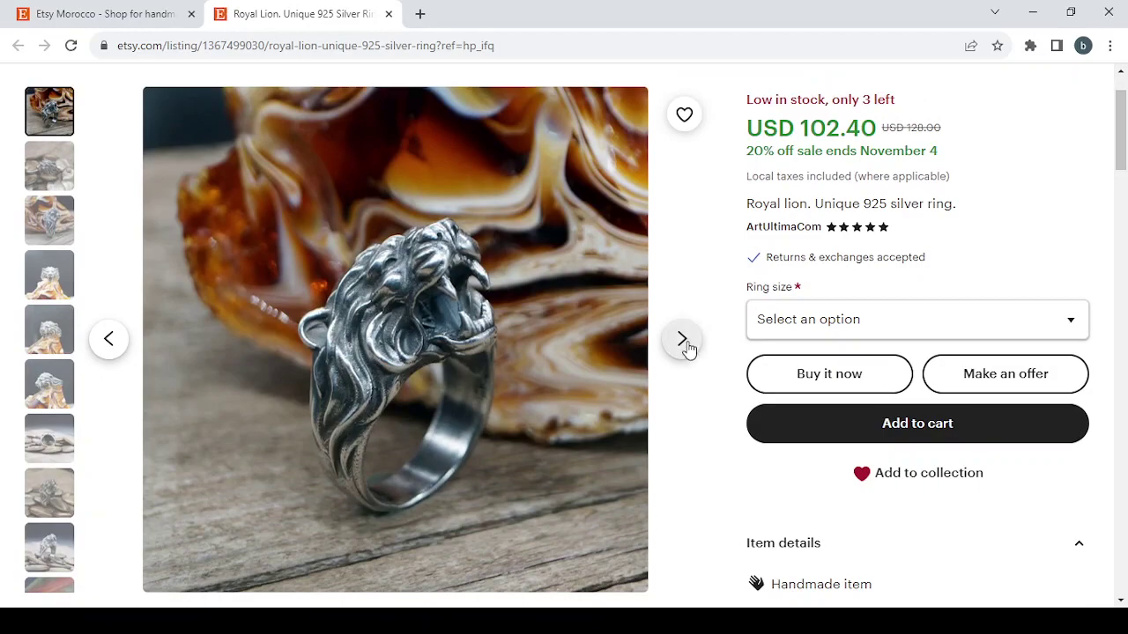
pyautogui.click(682, 340)
pyautogui.click(686, 342)
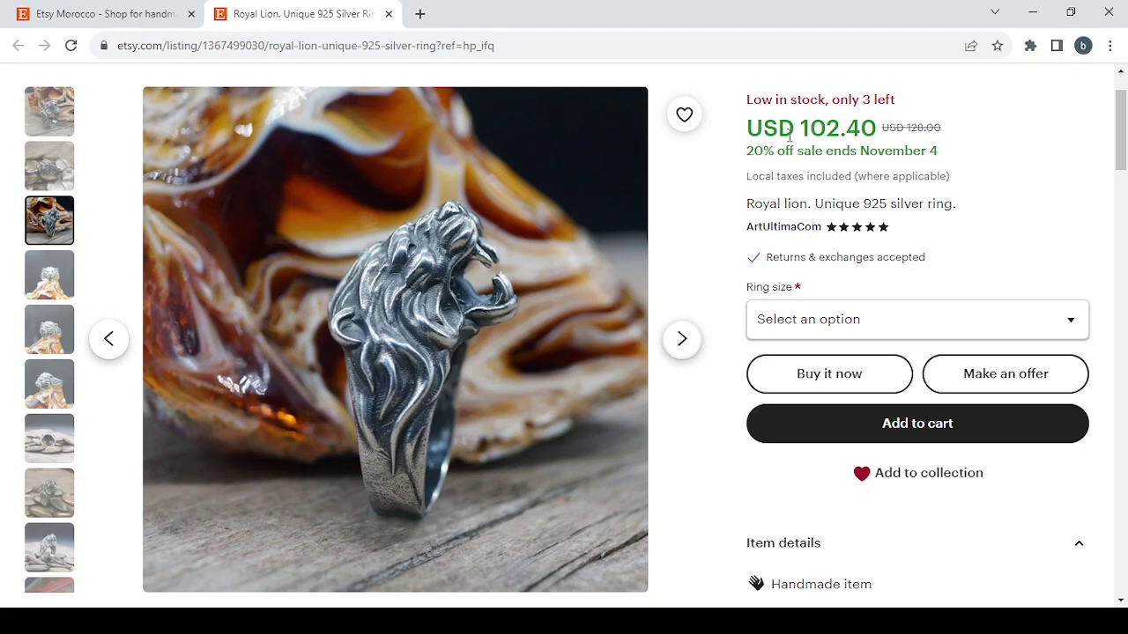
# Step: Read the lion ring's full item description and its shipping and return policies, and close the listing to return to the homepage
pyautogui.scroll(-1, 939, 249)
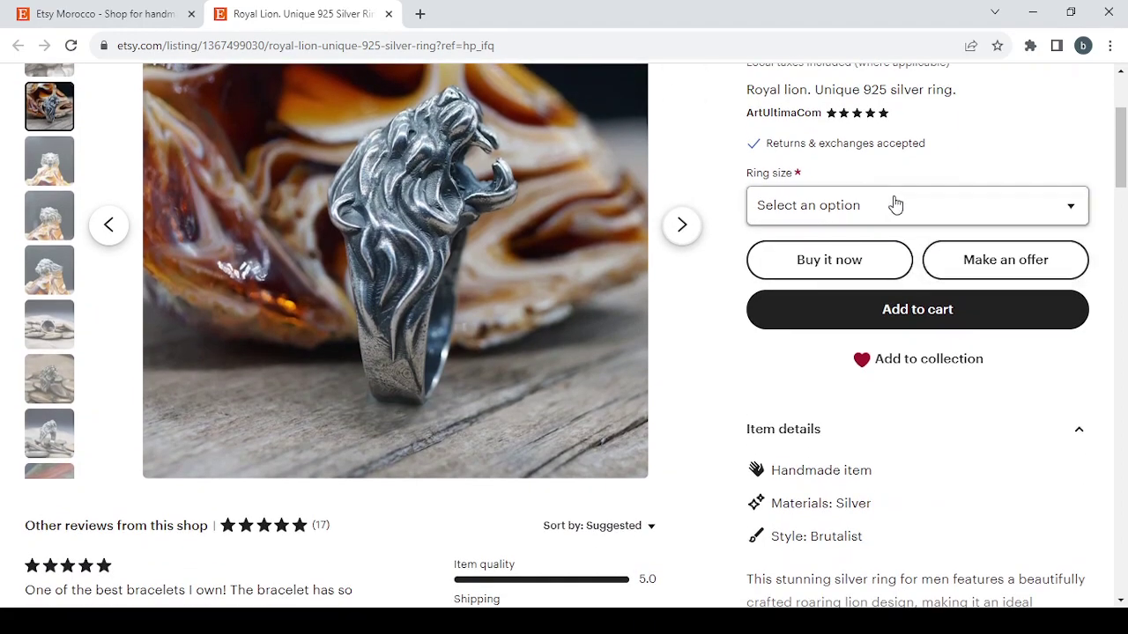
pyautogui.scroll(-1, 932, 361)
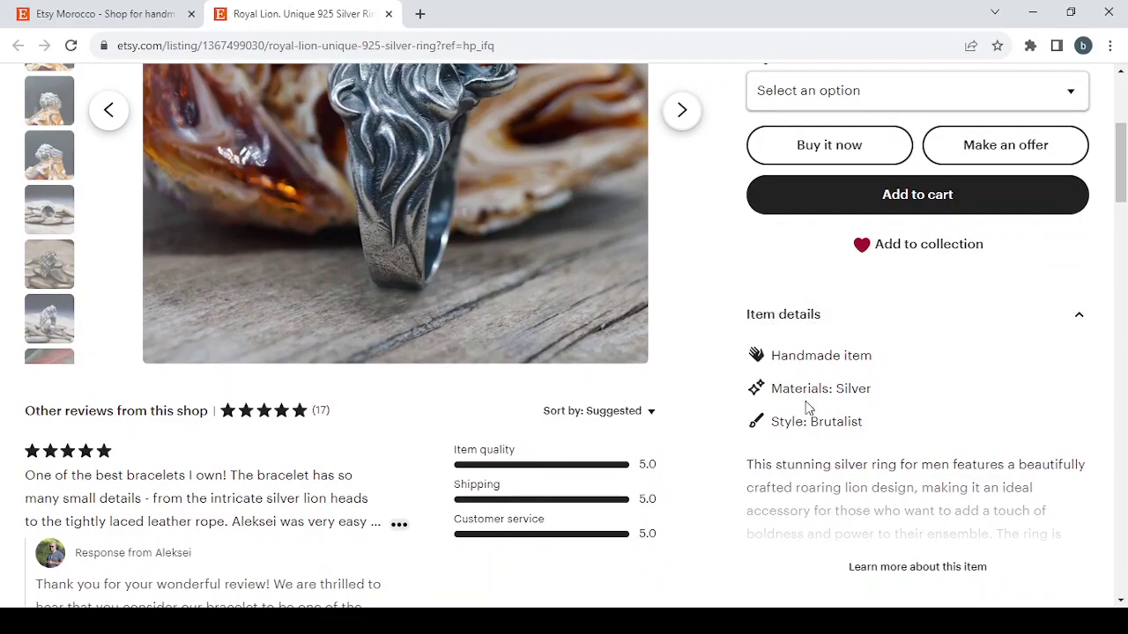
pyautogui.scroll(-1, 805, 401)
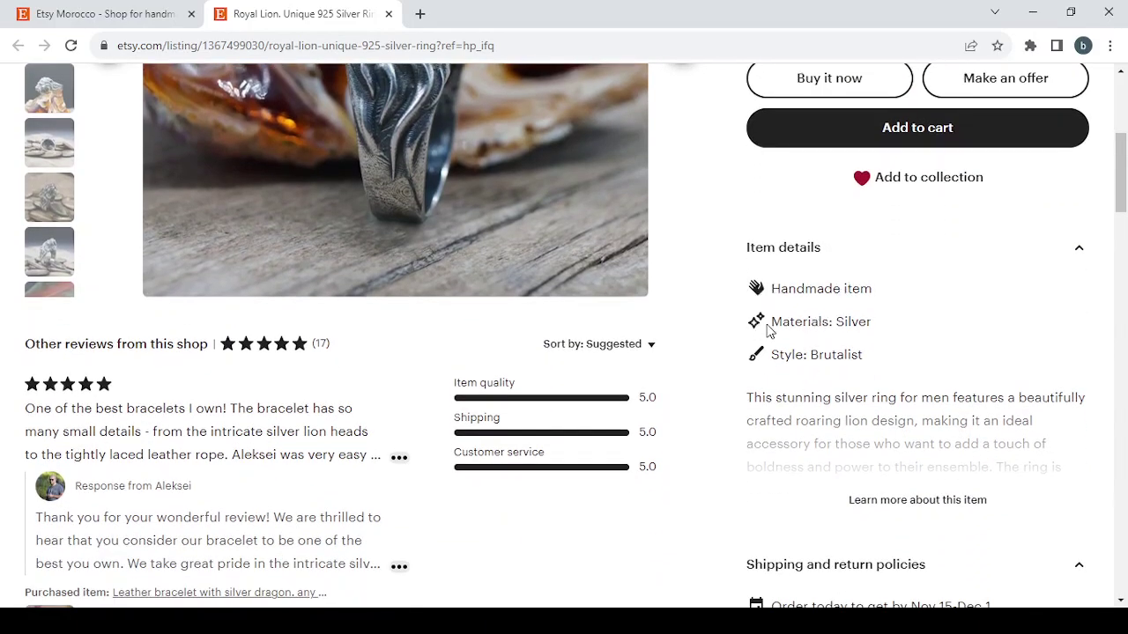
pyautogui.scroll(-2, 886, 367)
pyautogui.click(913, 361)
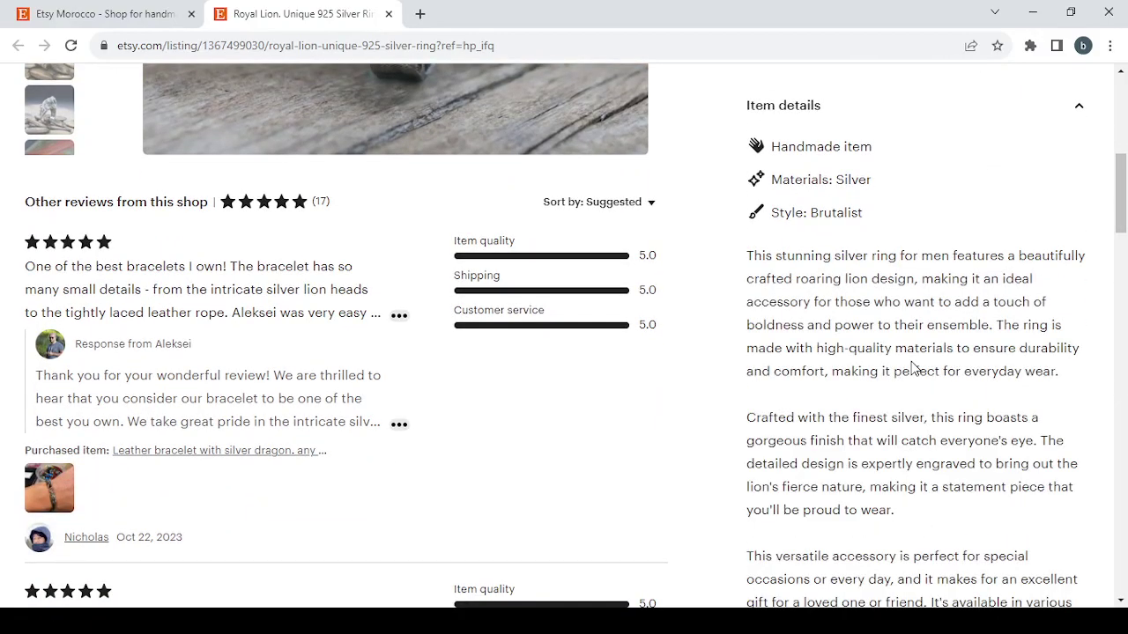
pyautogui.scroll(-6, 912, 368)
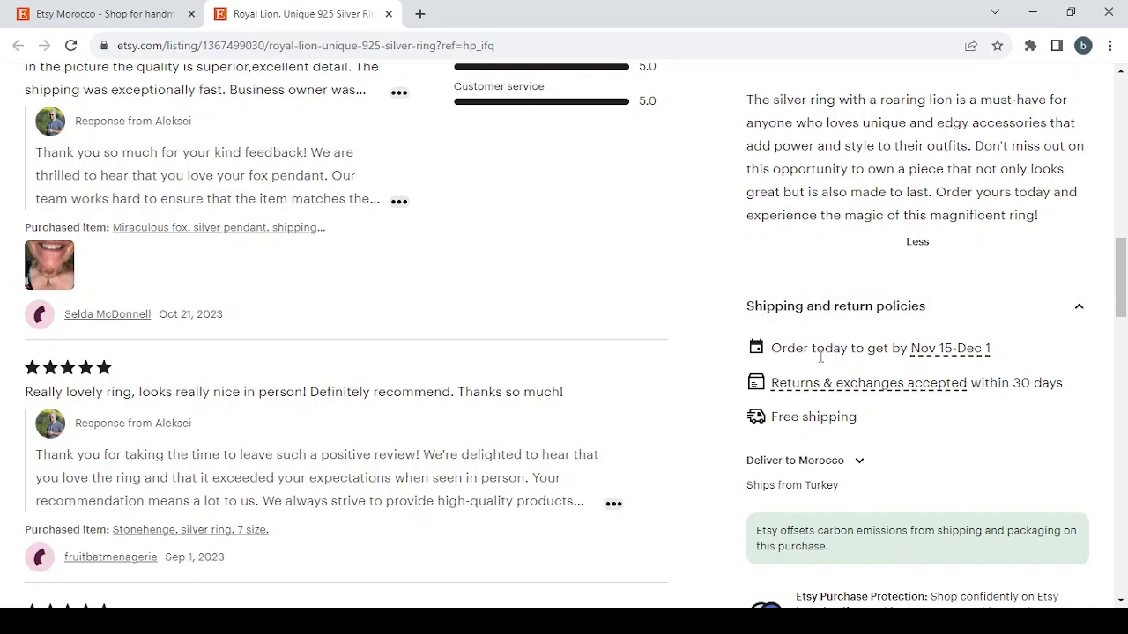
pyautogui.scroll(15, 820, 356)
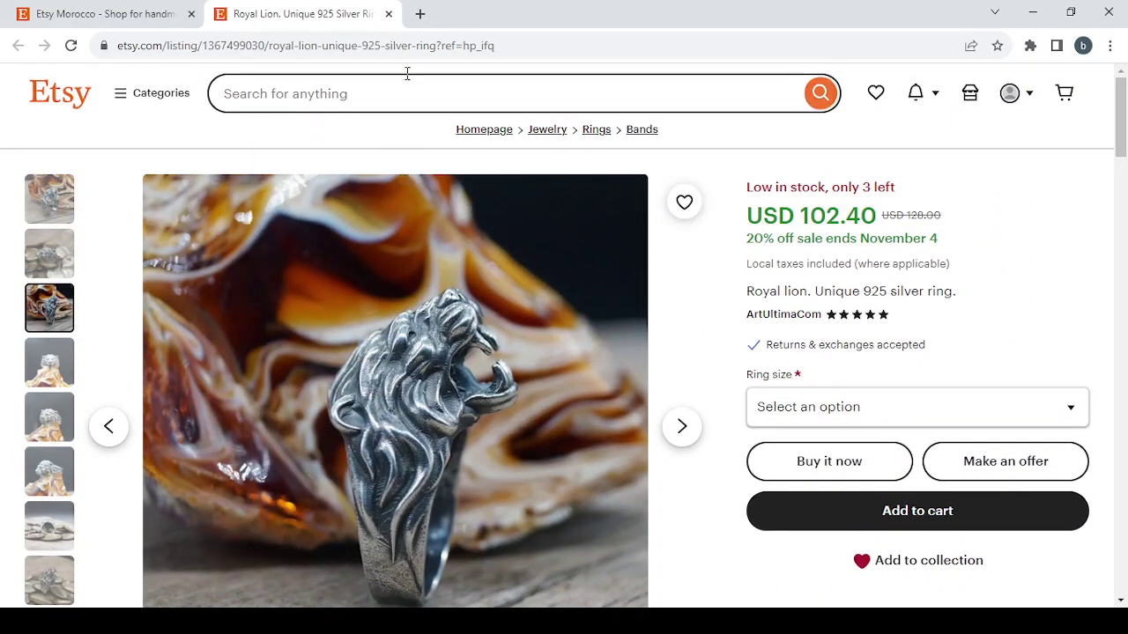
pyautogui.click(388, 15)
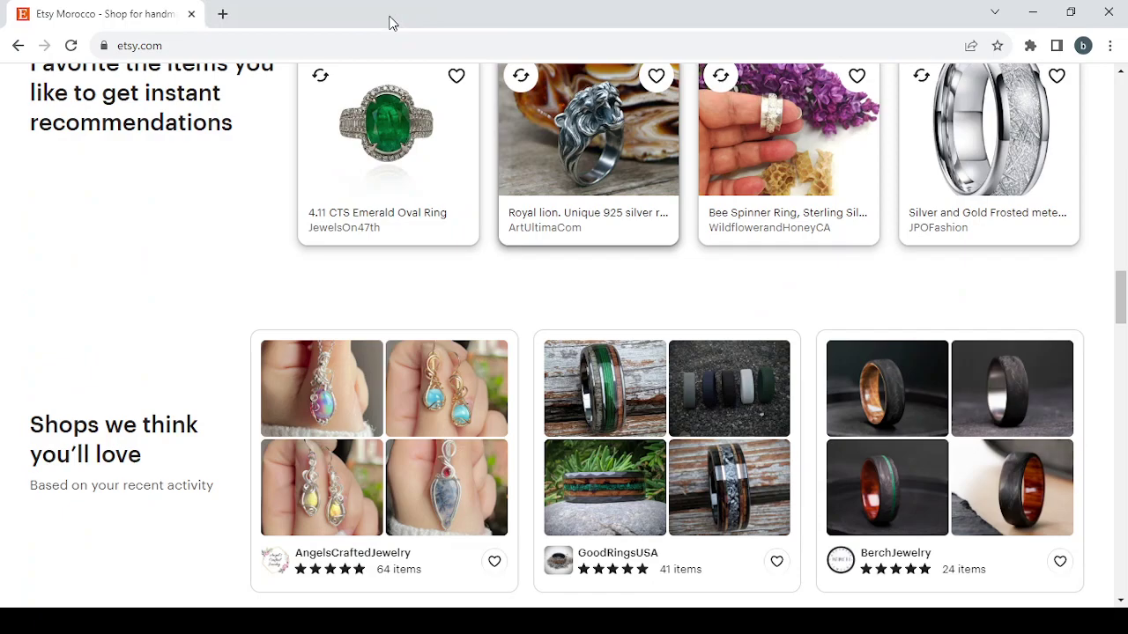
pyautogui.scroll(15, 574, 282)
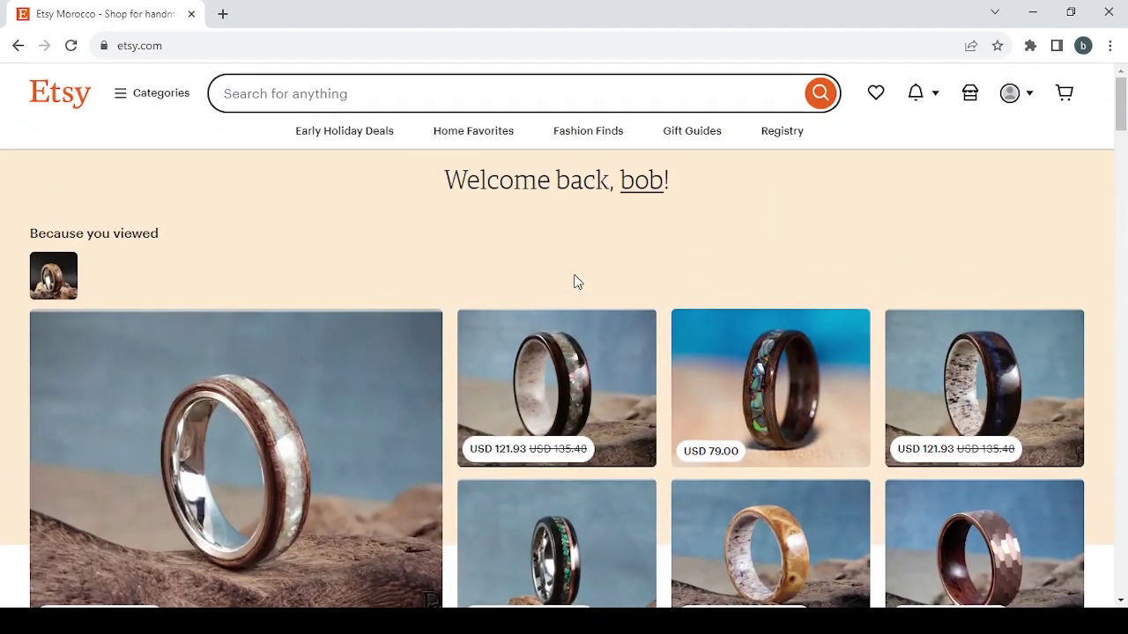
# Step: Open the shop preferences in the shop setup, set the shop currency to United States Dollar and save
pyautogui.click(969, 98)
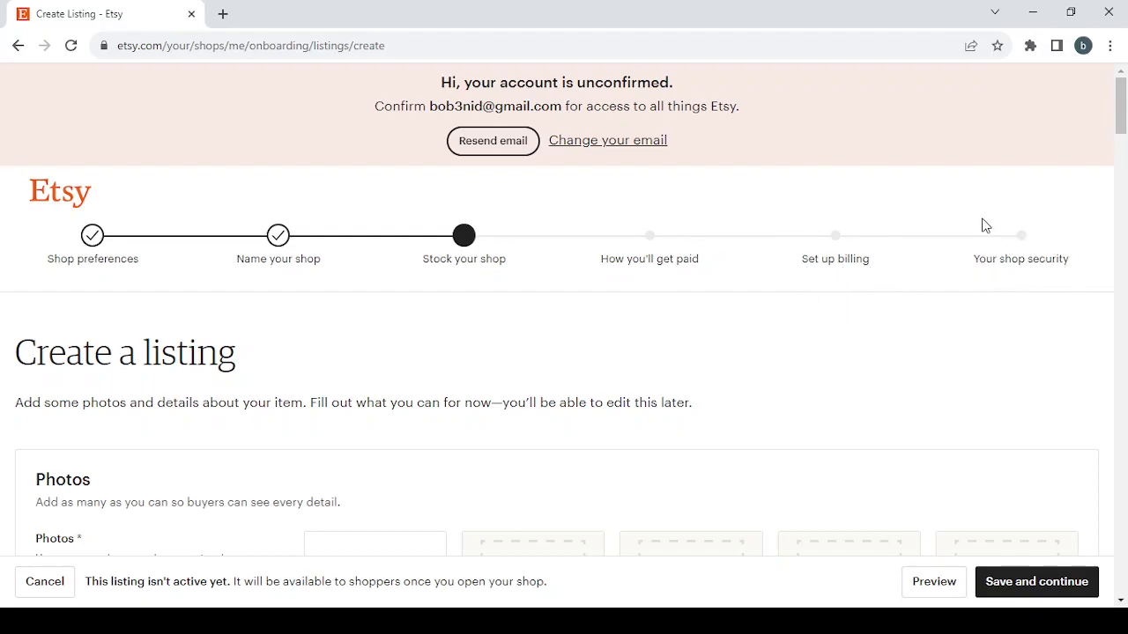
pyautogui.click(93, 236)
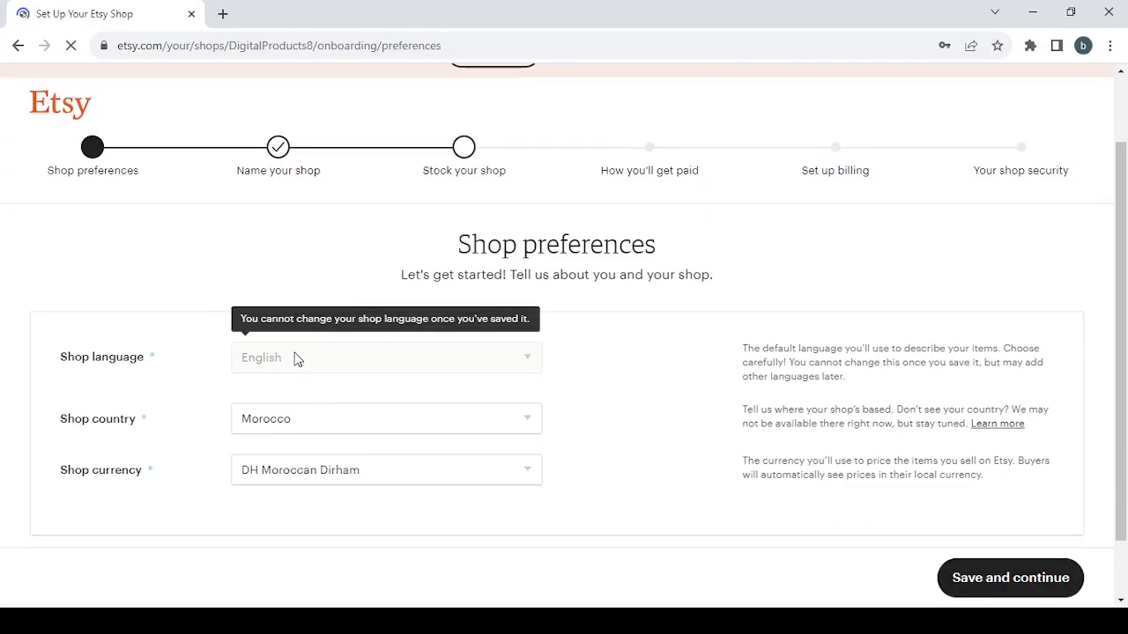
pyautogui.scroll(-1, 297, 359)
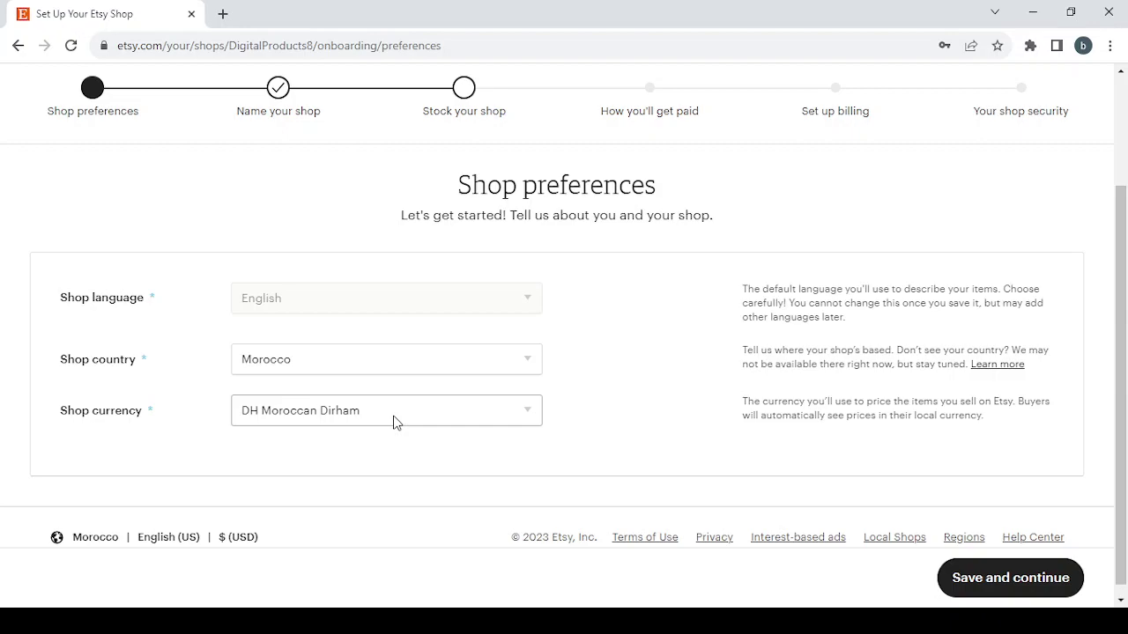
pyautogui.click(394, 421)
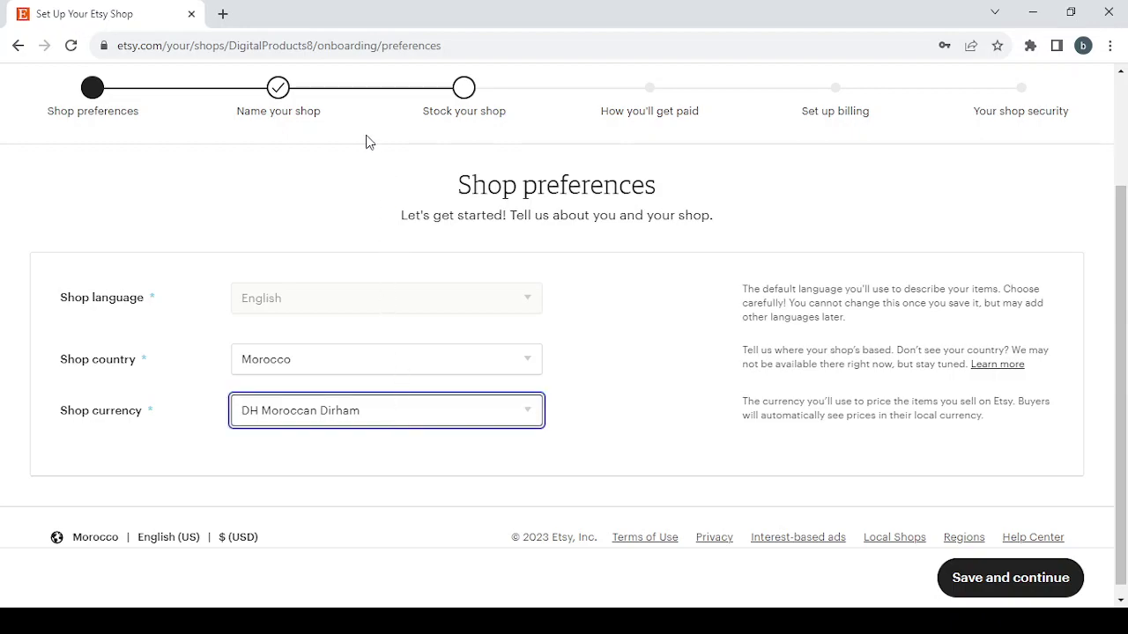
pyautogui.press('Down')
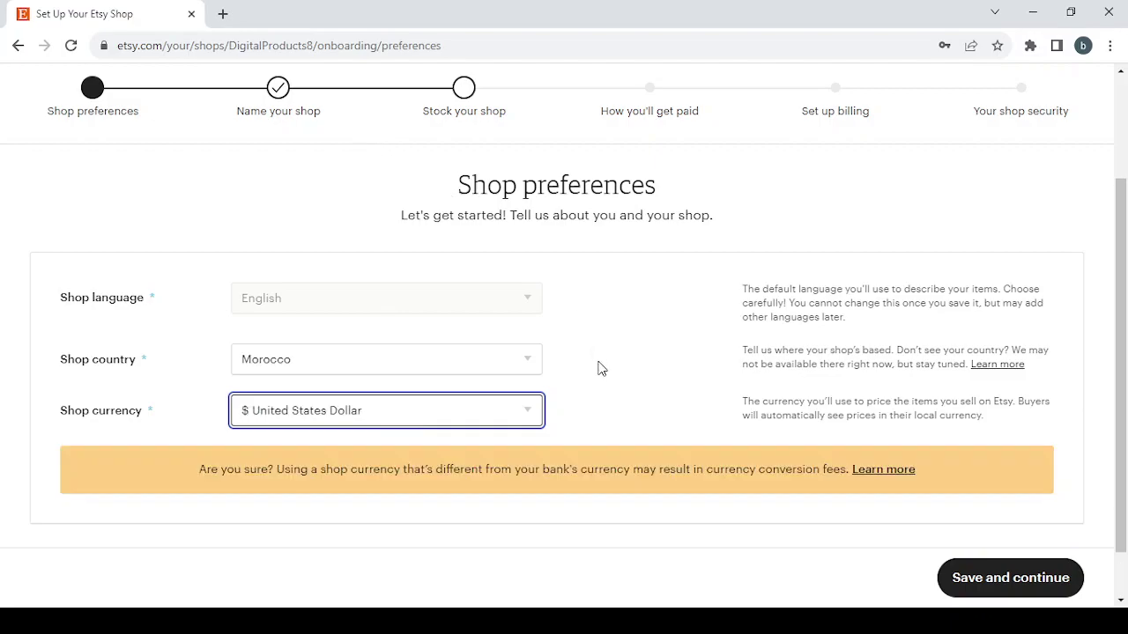
pyautogui.click(1010, 577)
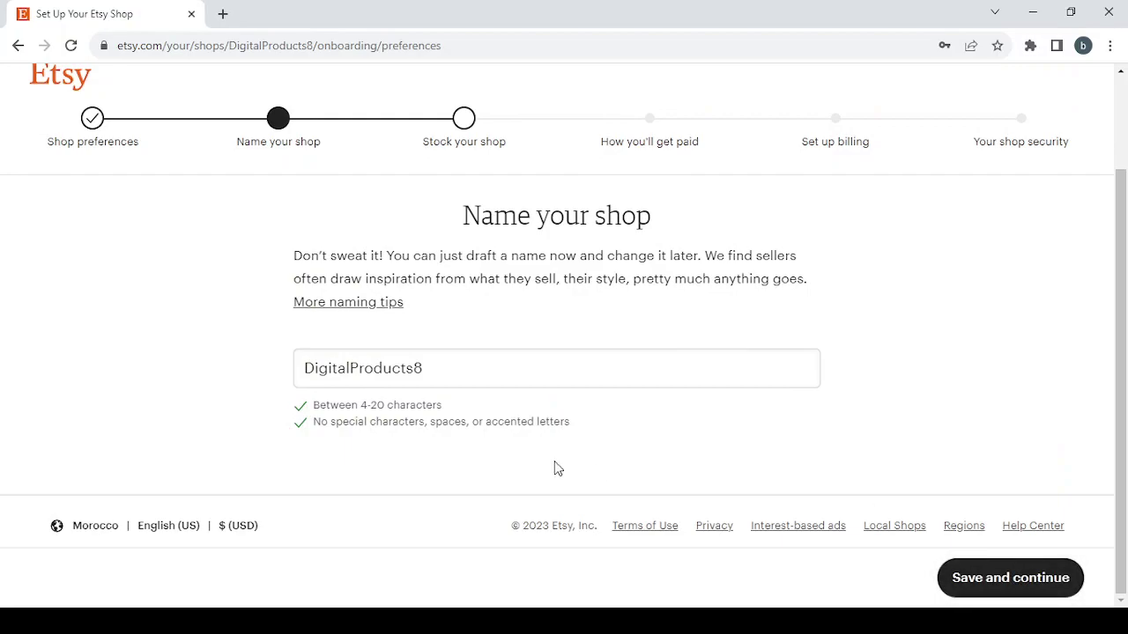
# Step: Replace the shop name with PlantAndGarden, without spaces or special characters
pyautogui.doubleClick(445, 365)
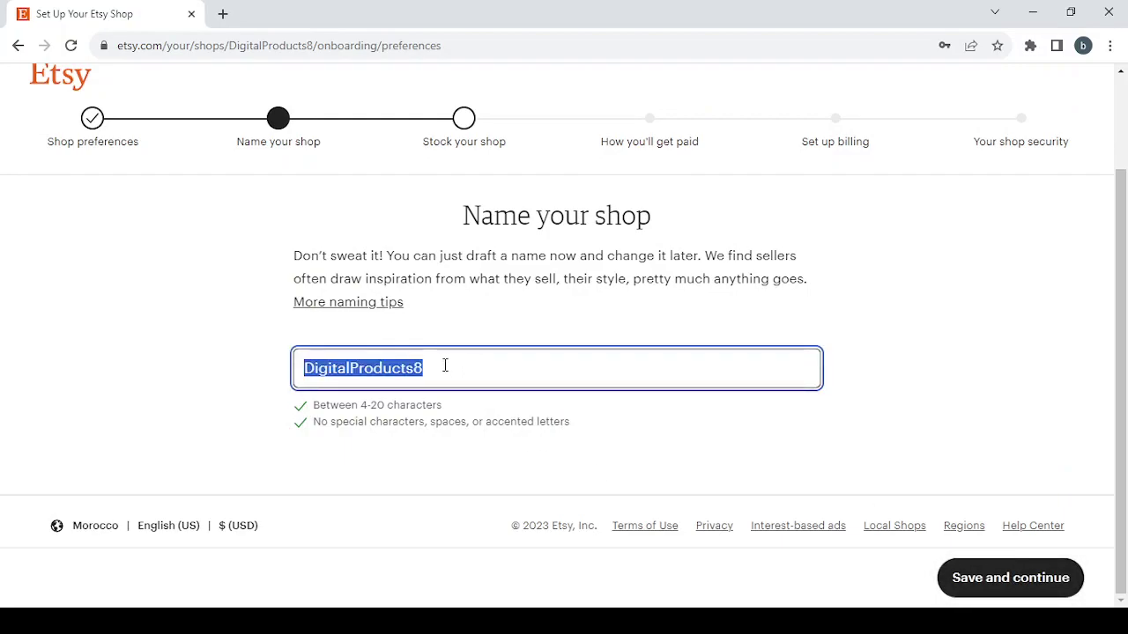
pyautogui.write('Plant & Garden')
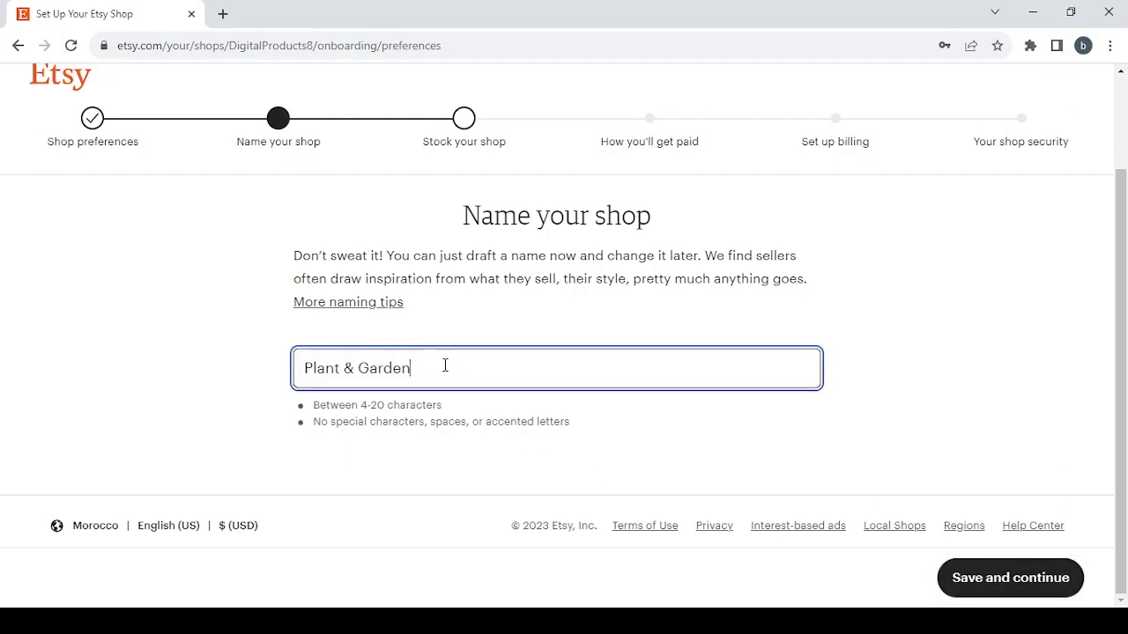
pyautogui.click(361, 368)
pyautogui.press('BackSpace')
pyautogui.press('BackSpace')
pyautogui.press('BackSpace')
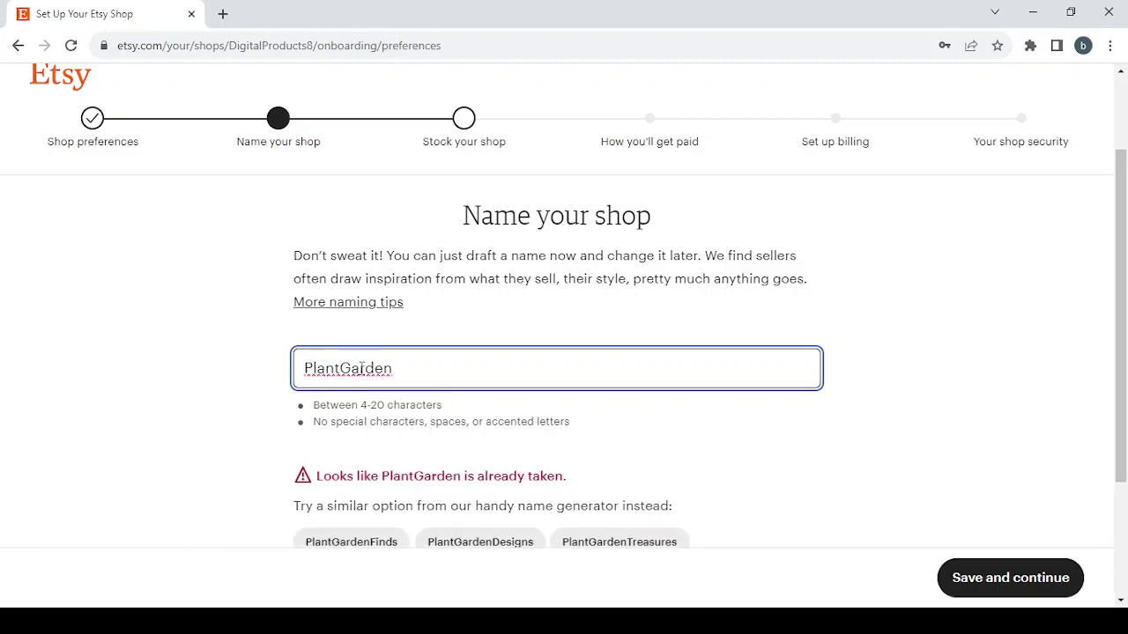
pyautogui.write('A')
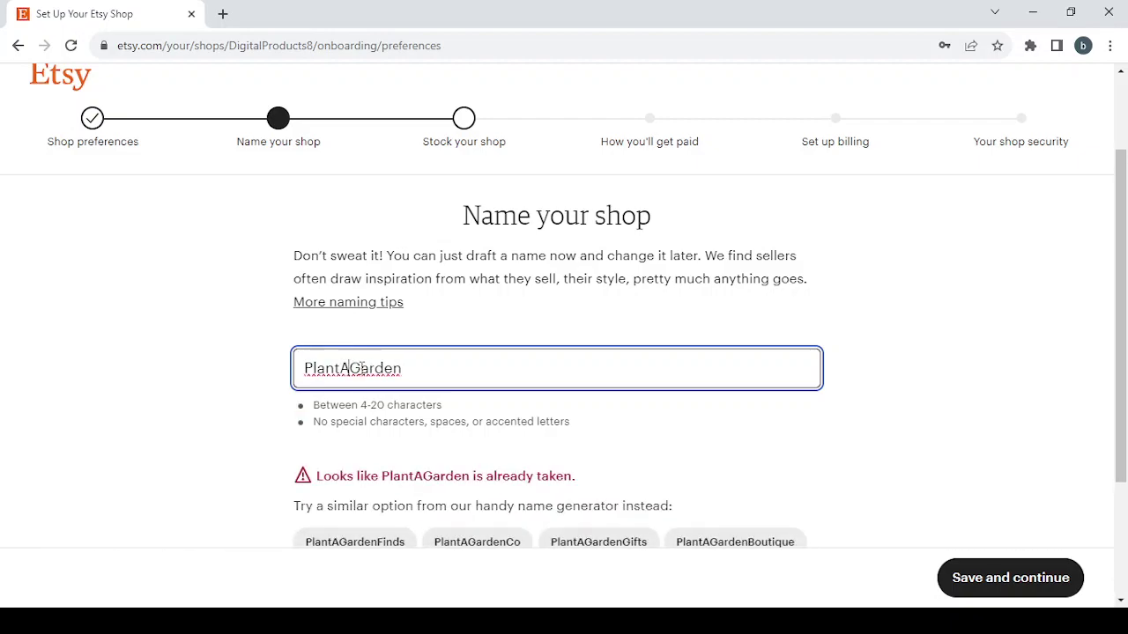
pyautogui.write('nd')
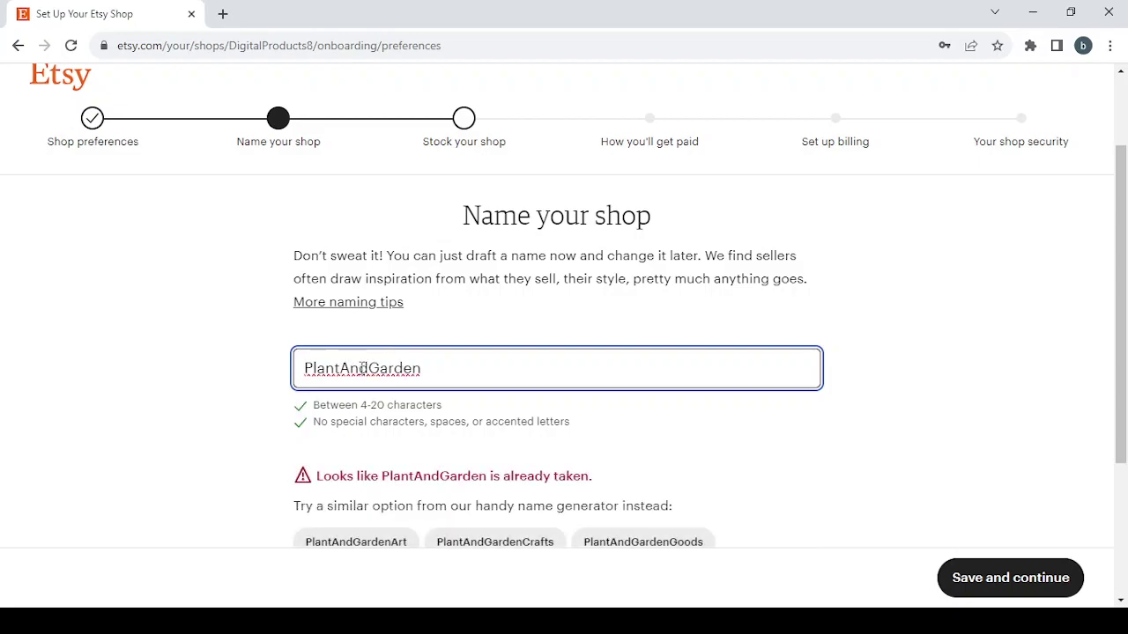
# Step: Review the suggested alternatives, add a 1 to make the shop name PlantAndGarden1, and save it
pyautogui.scroll(-1, 616, 445)
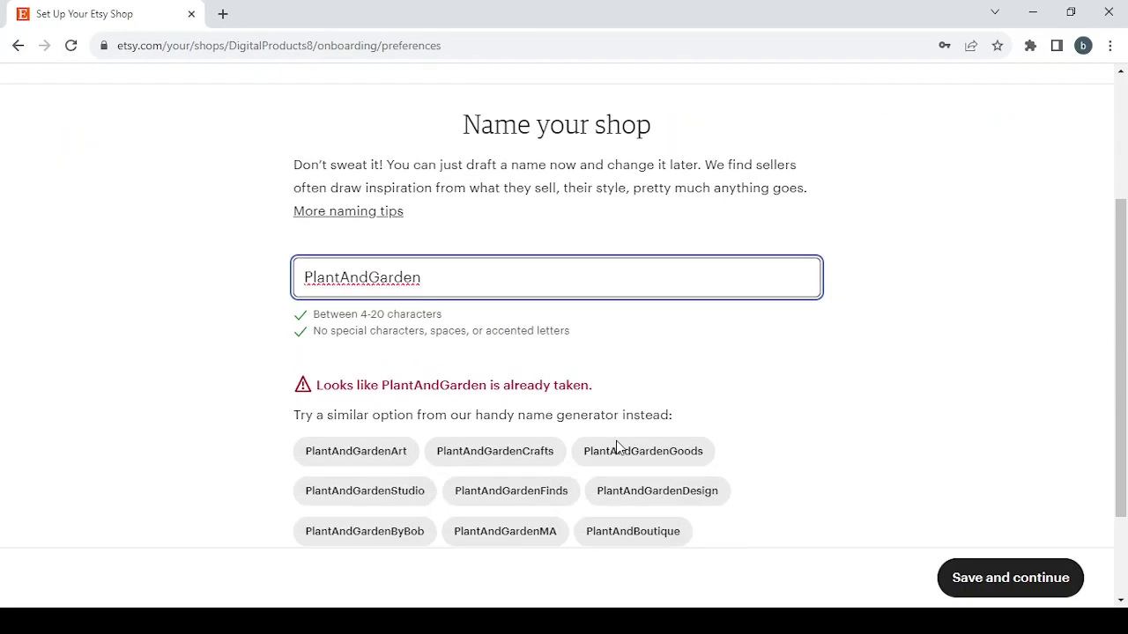
pyautogui.scroll(-1, 586, 393)
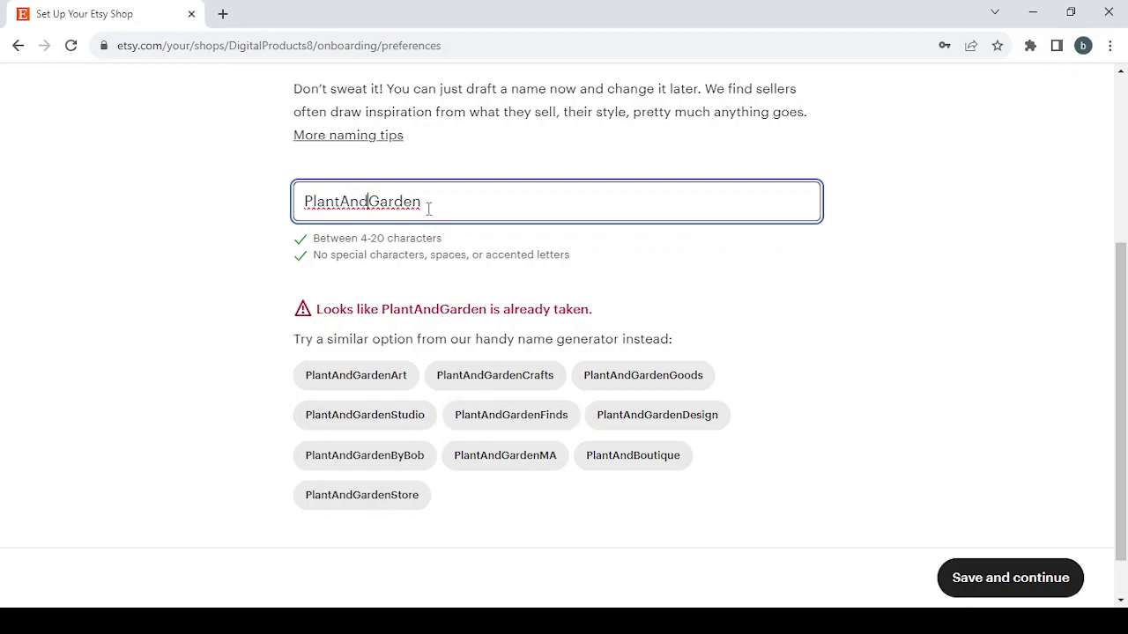
pyautogui.write('1')
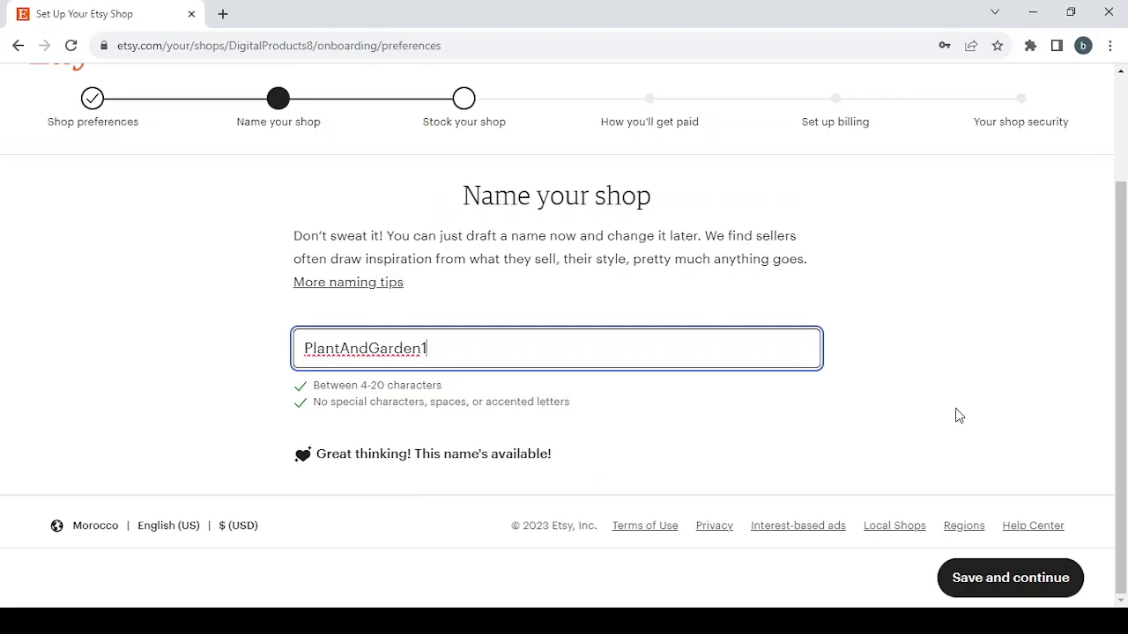
pyautogui.click(1028, 581)
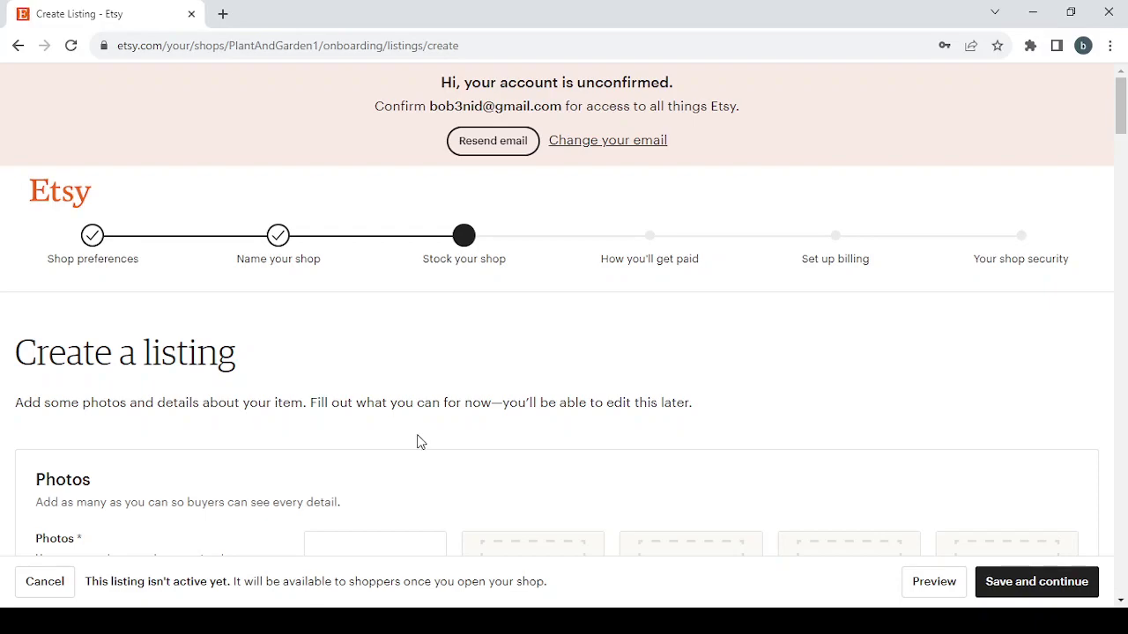
# Step: Try to save the blank listing, and examine the required photo, inventory, listing detail and shipping fields, plus the photo and video sections
pyautogui.scroll(-2, 417, 442)
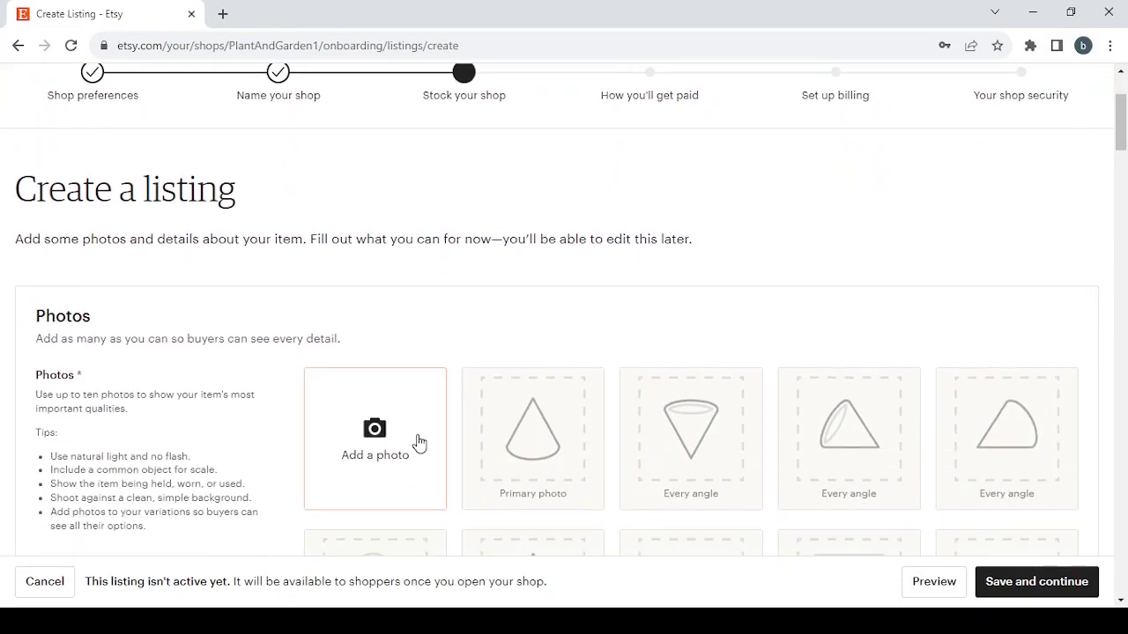
pyautogui.scroll(2, 418, 441)
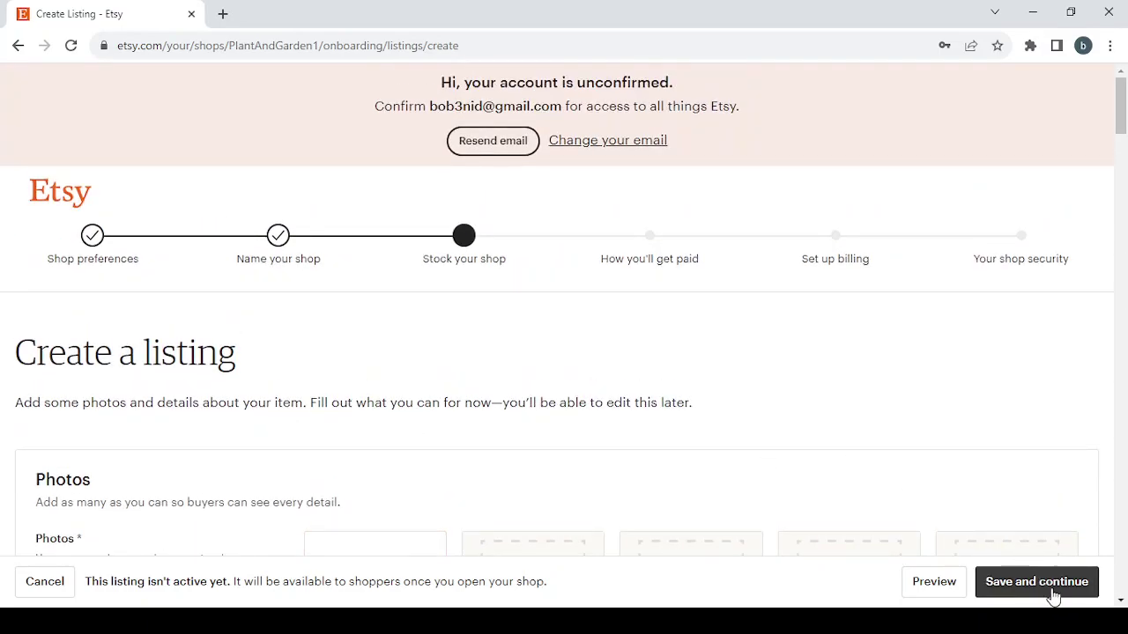
pyautogui.click(1054, 583)
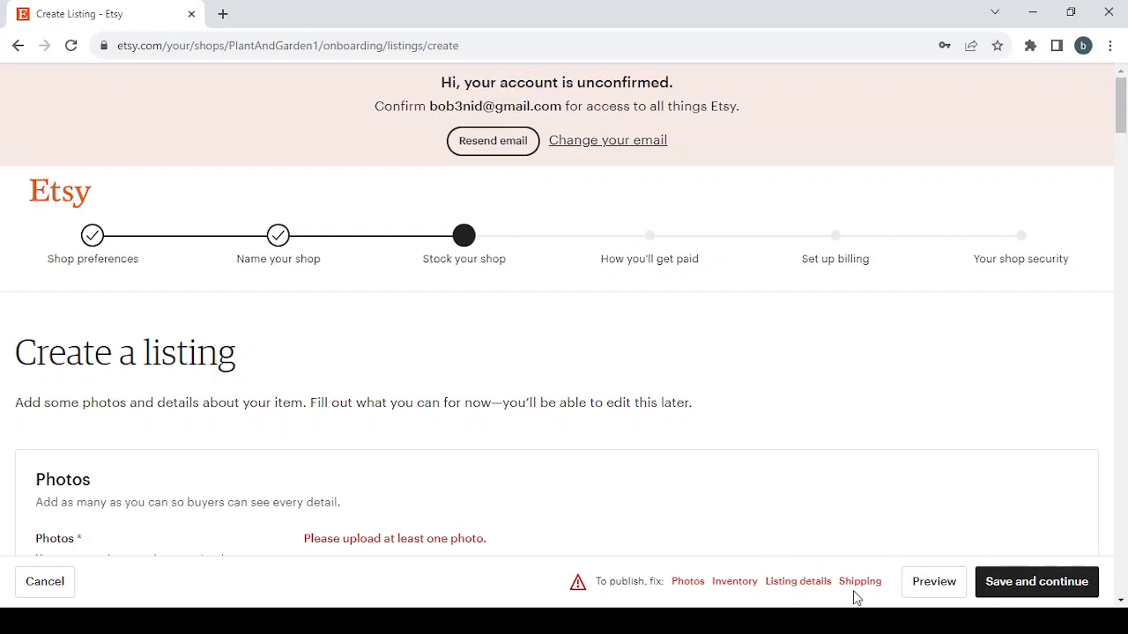
pyautogui.click(688, 582)
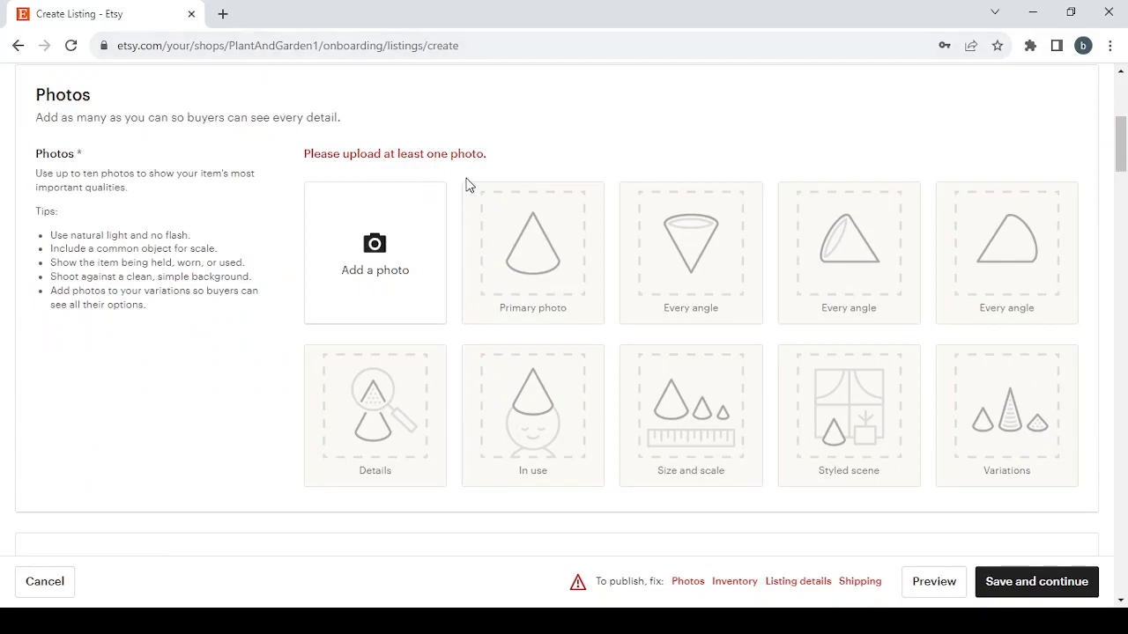
pyautogui.click(730, 583)
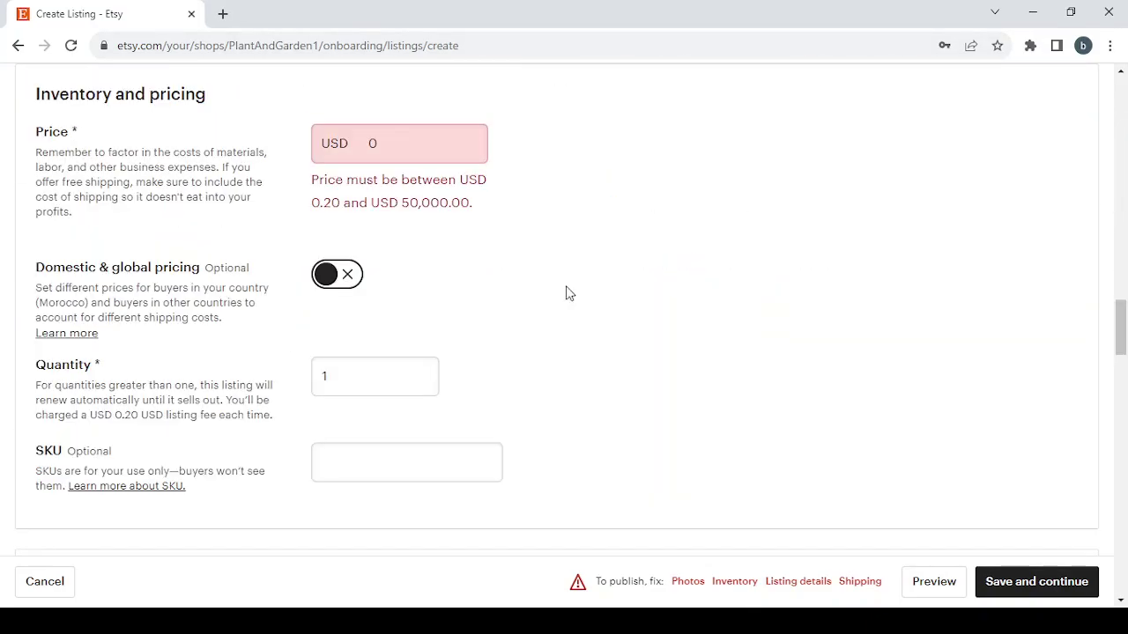
pyautogui.click(797, 582)
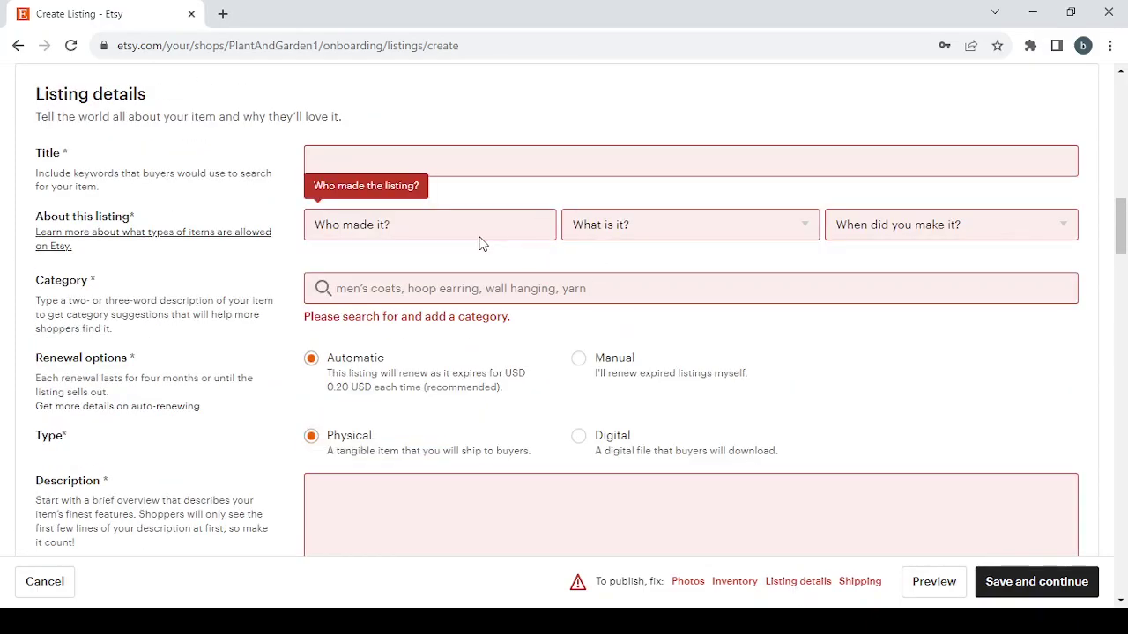
pyautogui.click(861, 589)
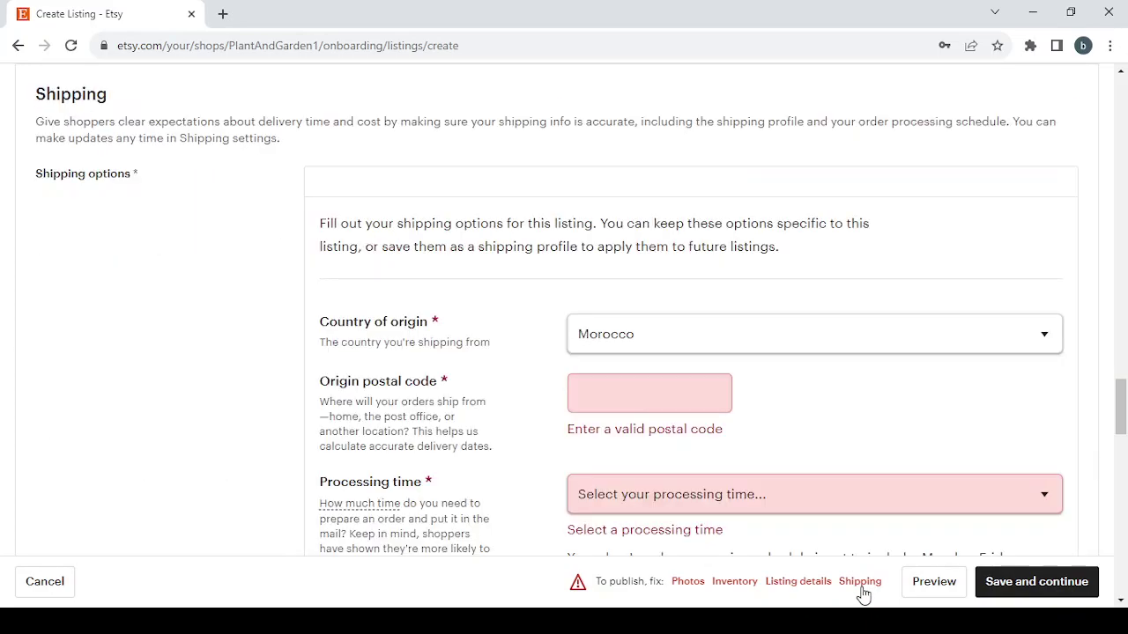
pyautogui.scroll(-5, 705, 387)
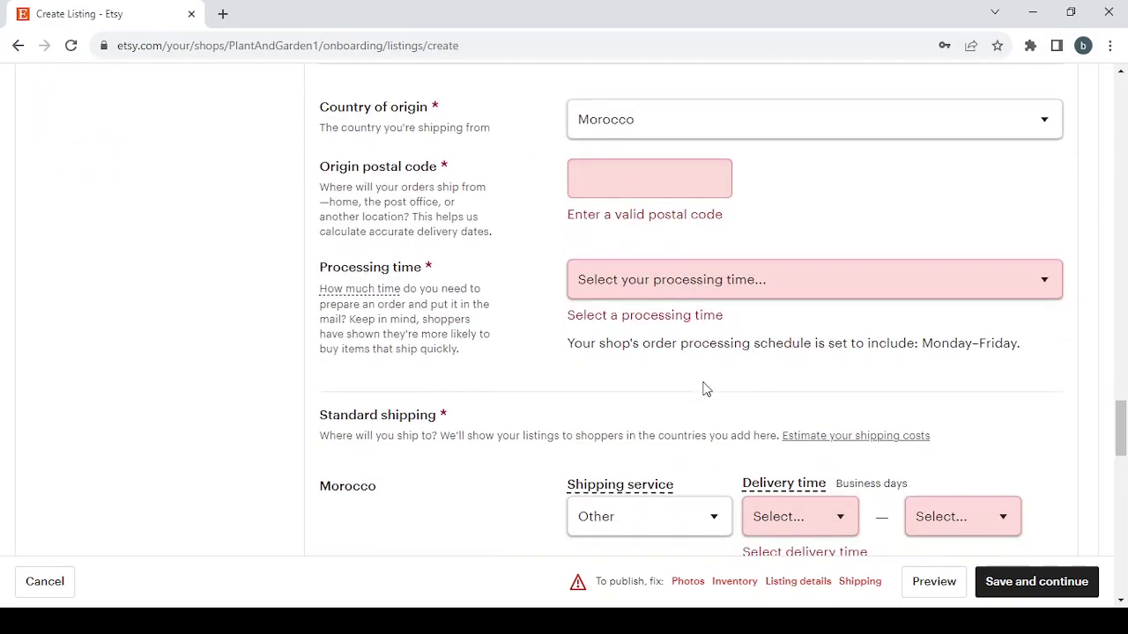
pyautogui.scroll(-6, 705, 389)
pyautogui.scroll(7, 705, 390)
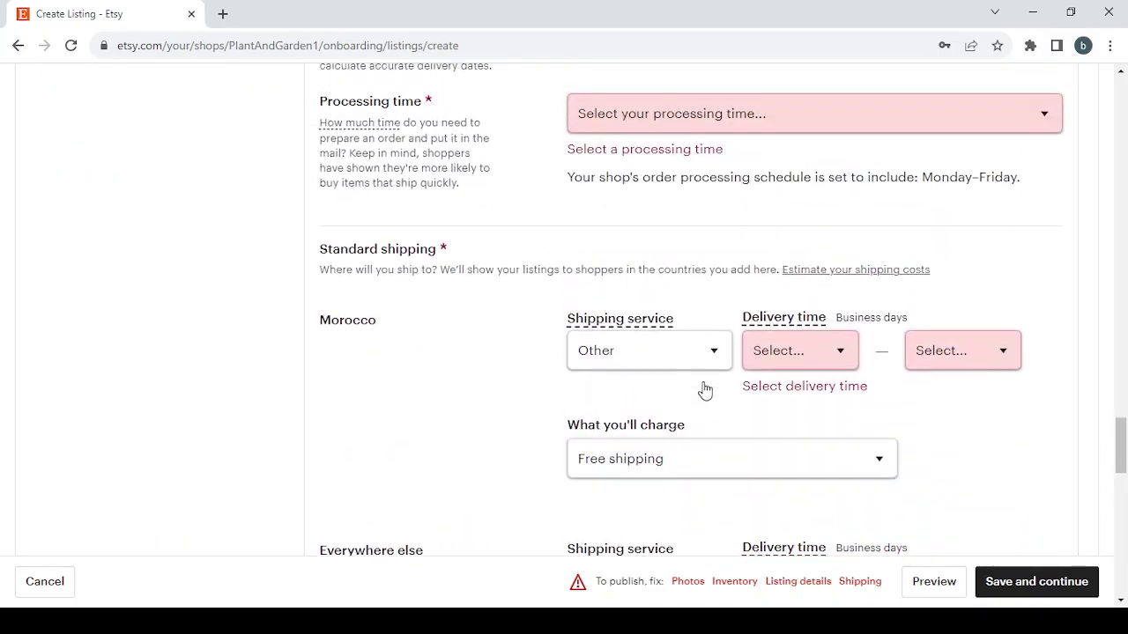
pyautogui.click(688, 583)
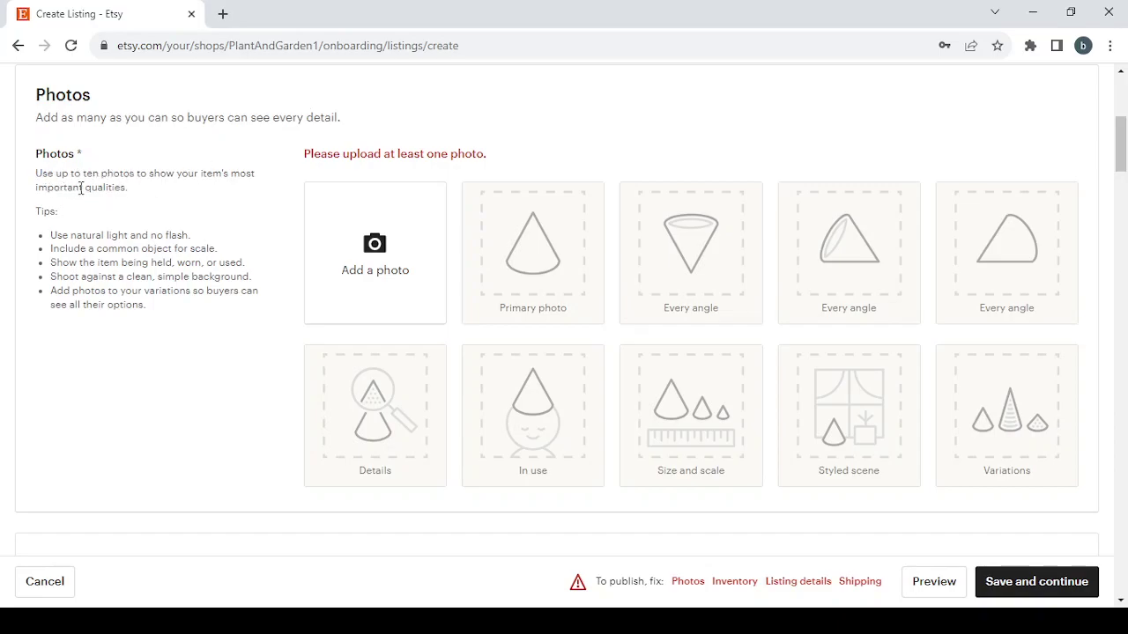
pyautogui.scroll(-1, 199, 200)
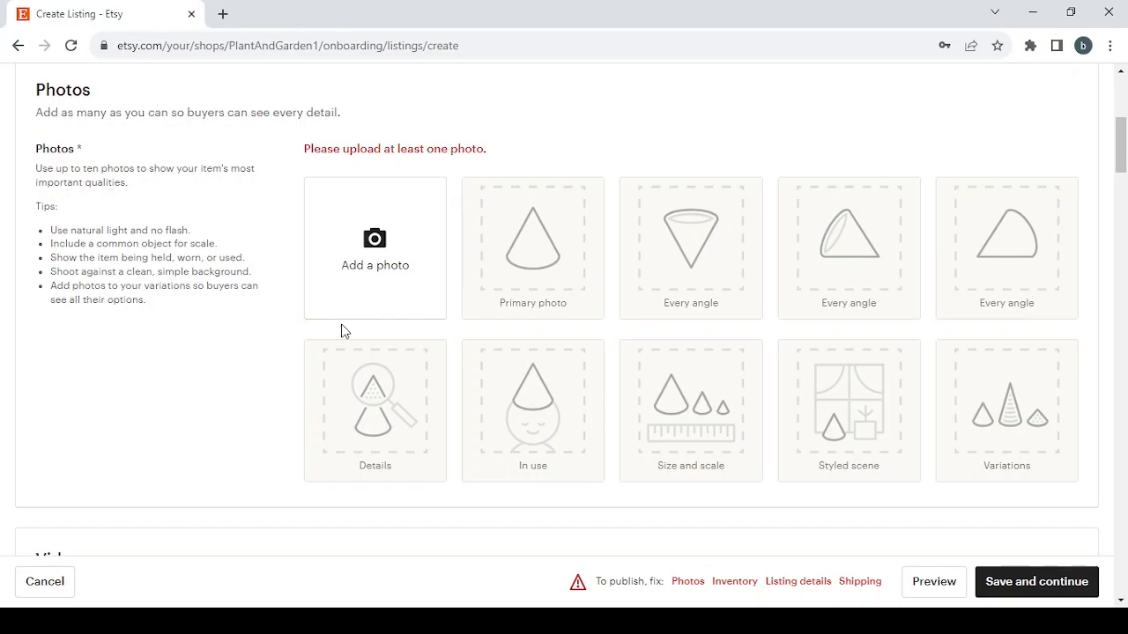
pyautogui.scroll(-5, 341, 330)
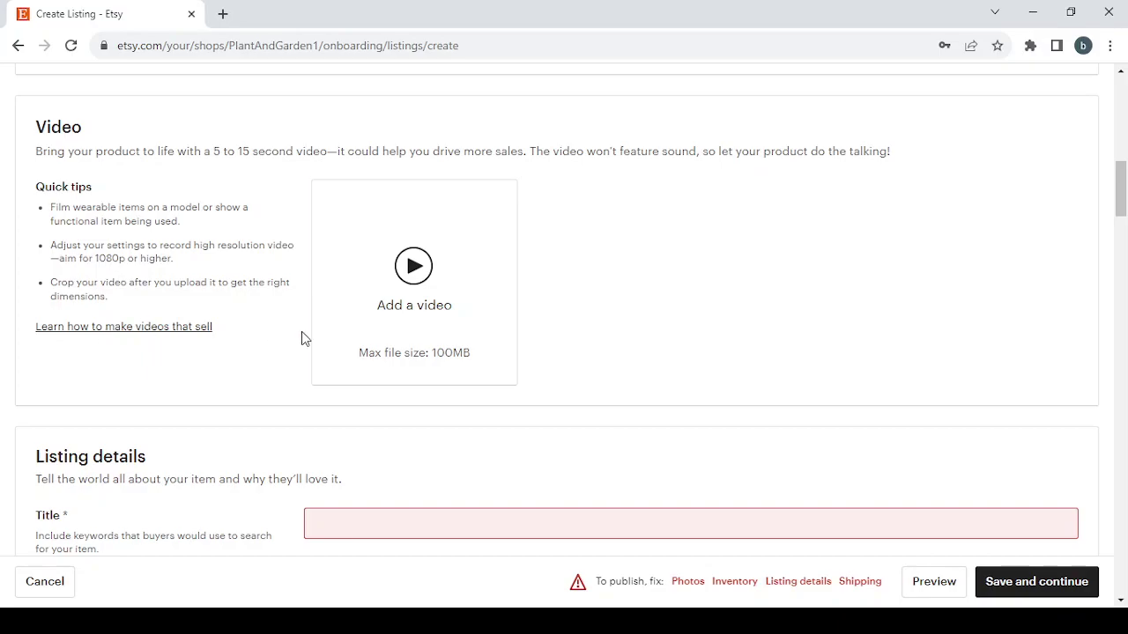
# Step: Enter Plant & Garden as the listing title in the listing details
pyautogui.scroll(-3, 325, 343)
pyautogui.scroll(-1, 325, 339)
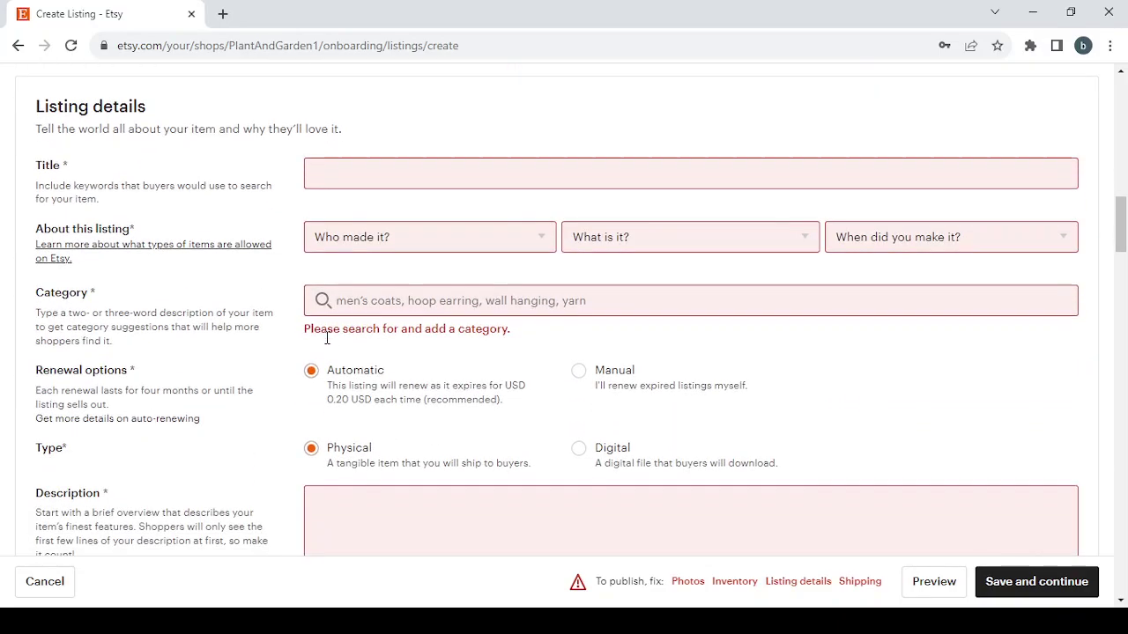
pyautogui.scroll(-1, 325, 344)
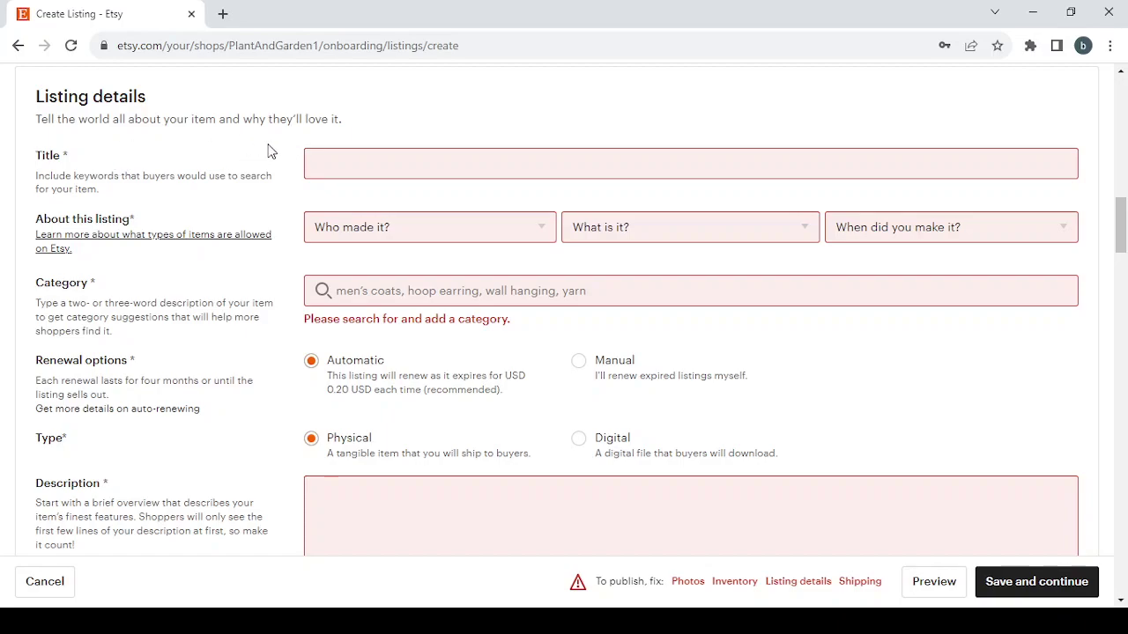
pyautogui.click(327, 158)
pyautogui.click(327, 157)
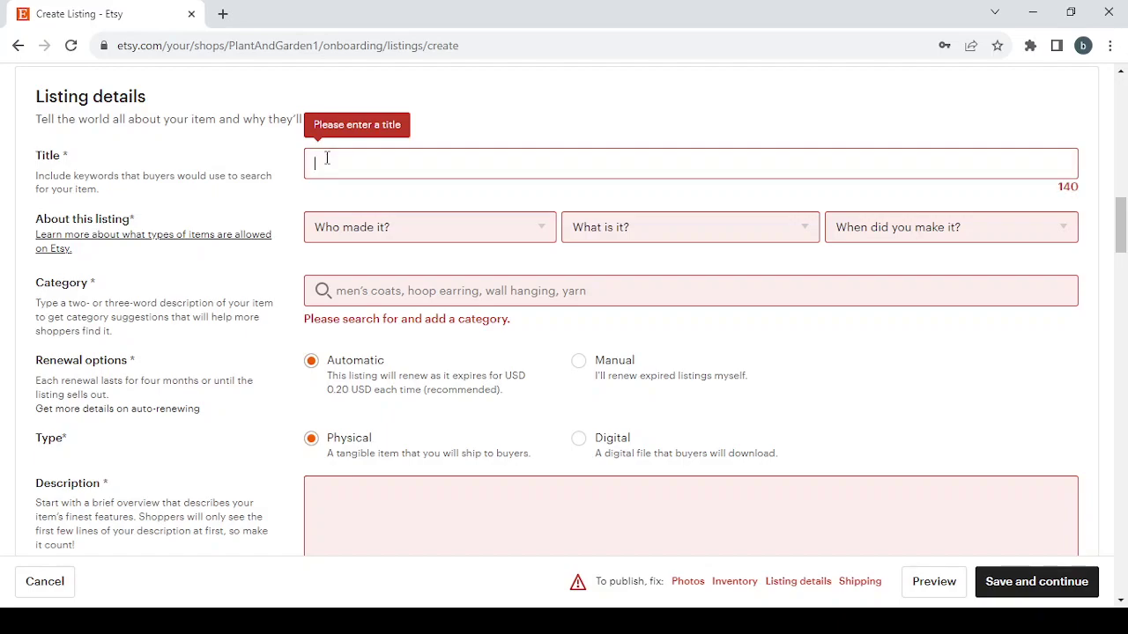
pyautogui.write('Plant & Garden')
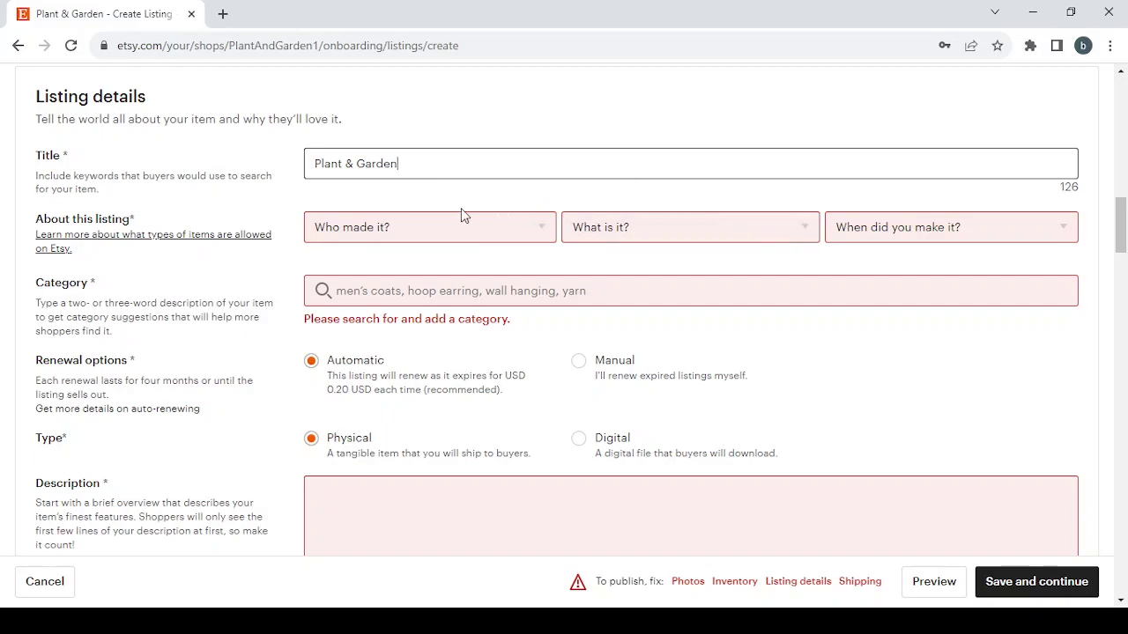
# Step: Describe the listing's origin as made by "I did", "A finished product", made in 2020 - 2023
pyautogui.click(437, 234)
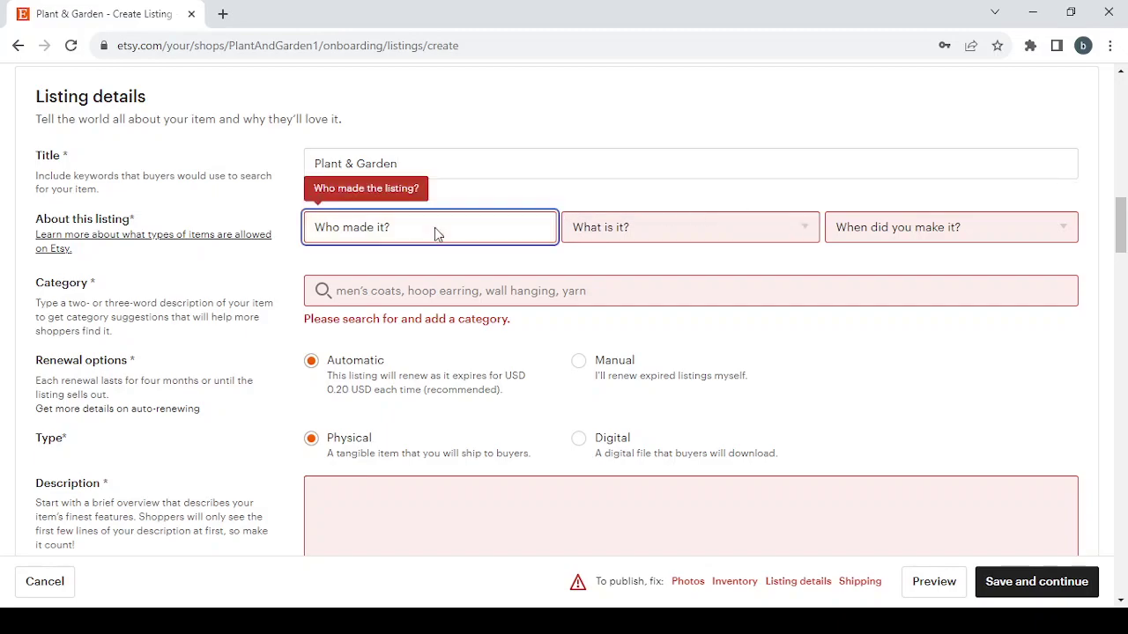
pyautogui.click(423, 282)
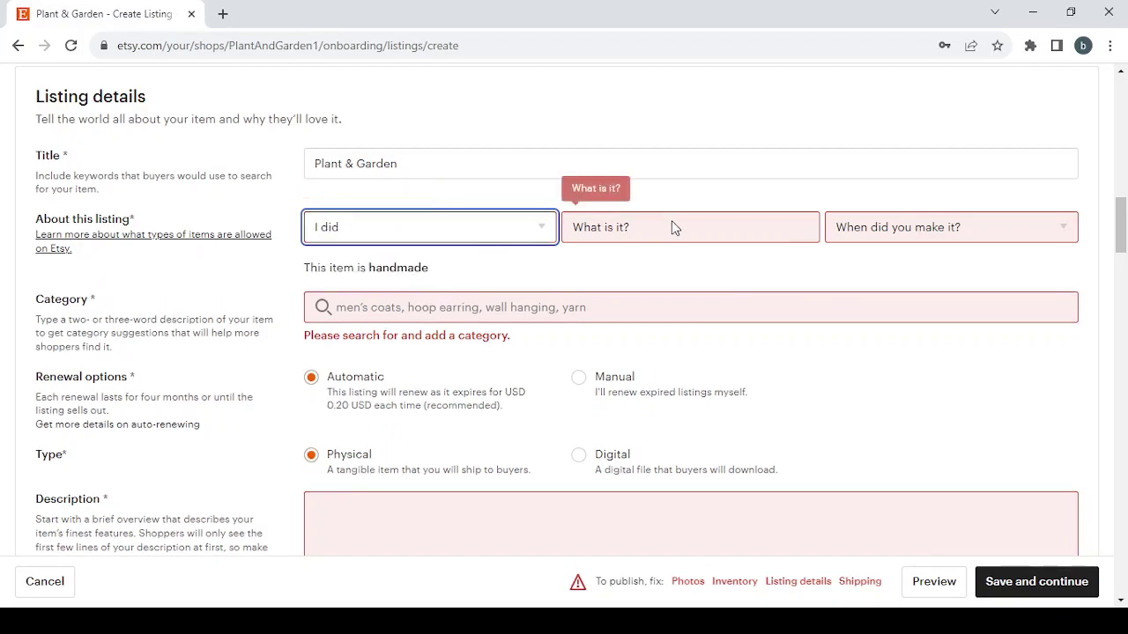
pyautogui.click(730, 244)
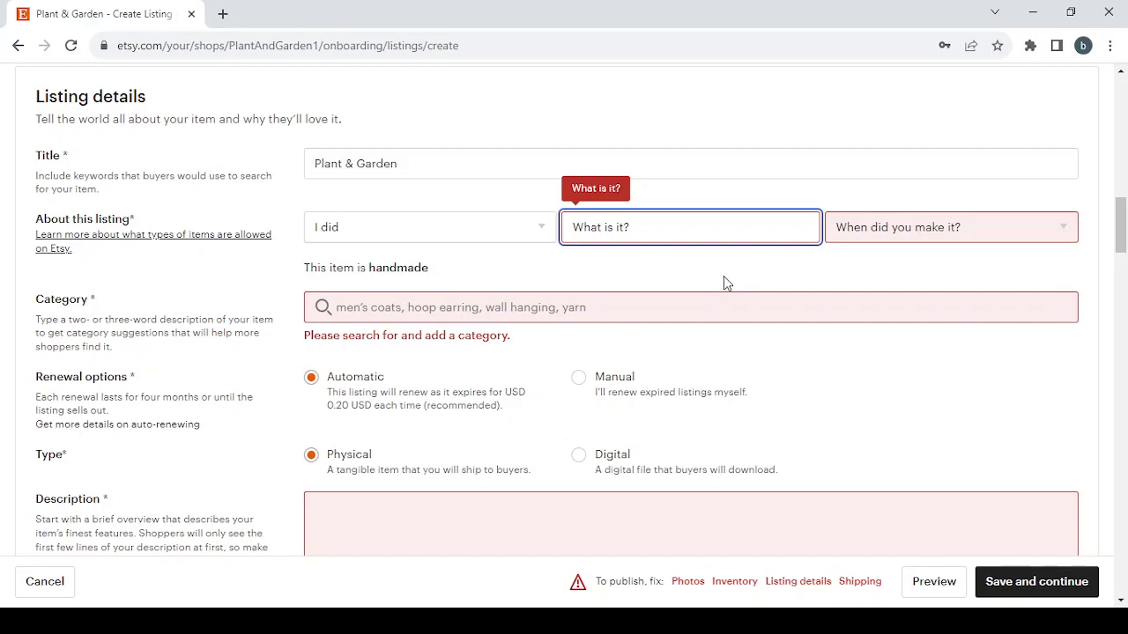
pyautogui.press('Down')
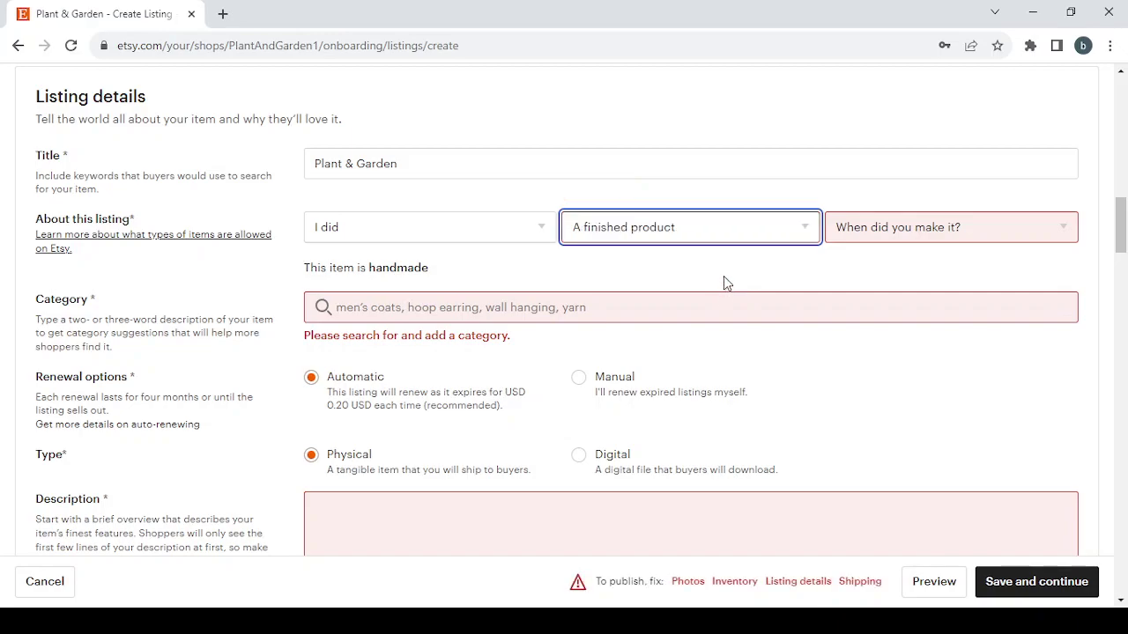
pyautogui.click(941, 233)
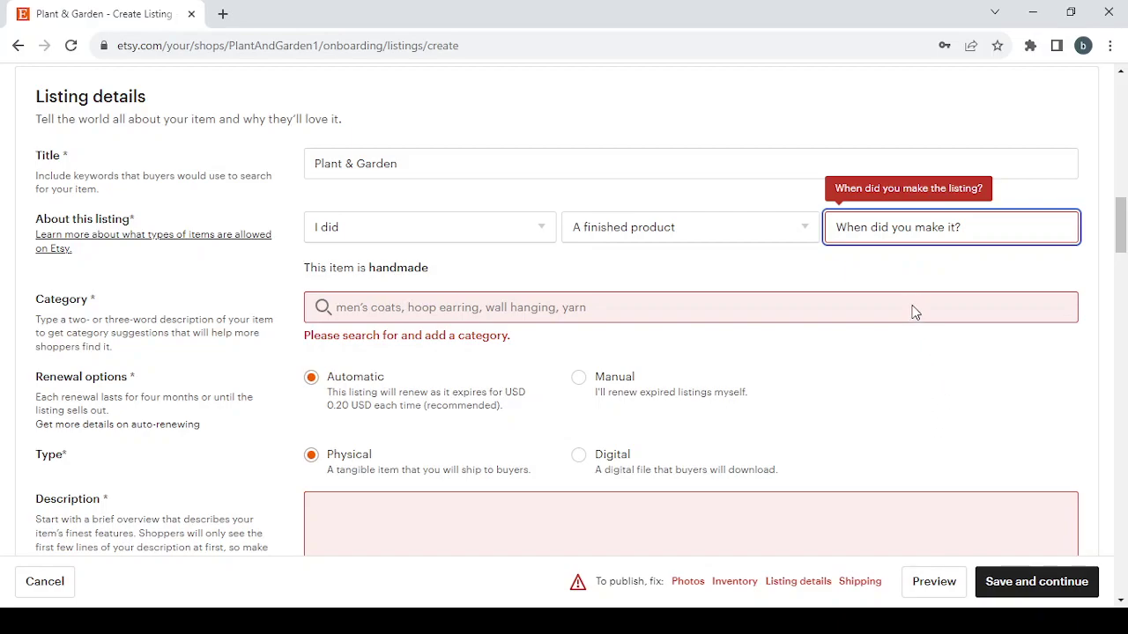
pyautogui.press('2')
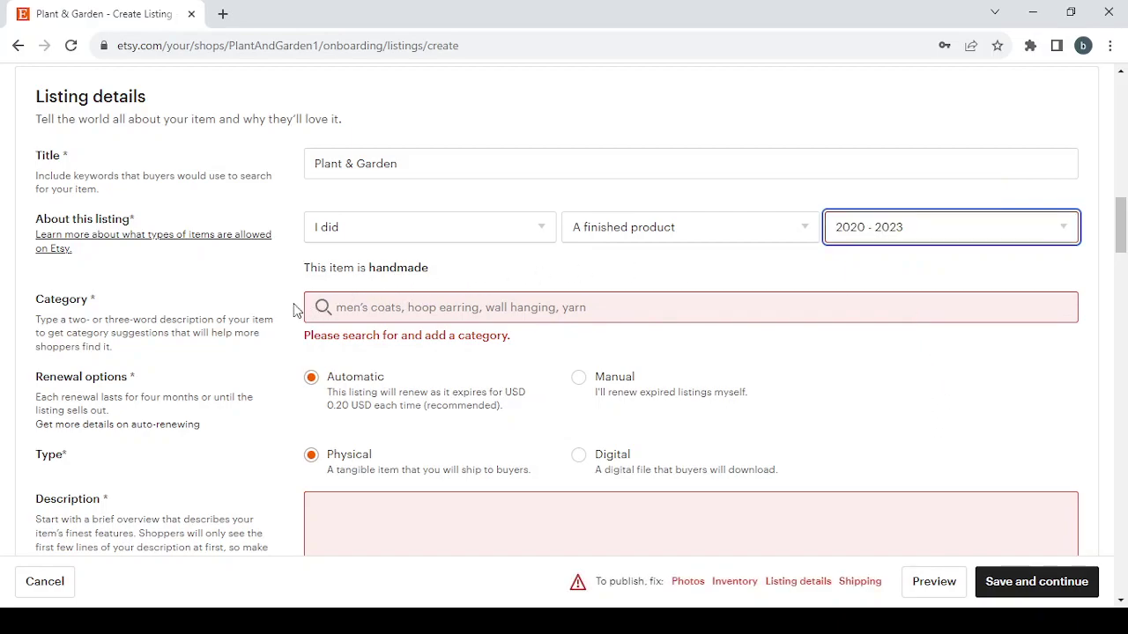
# Step: Search the categories for Plant & Garden, choose House Plants, and add Terrariums as a craft type
pyautogui.click(362, 305)
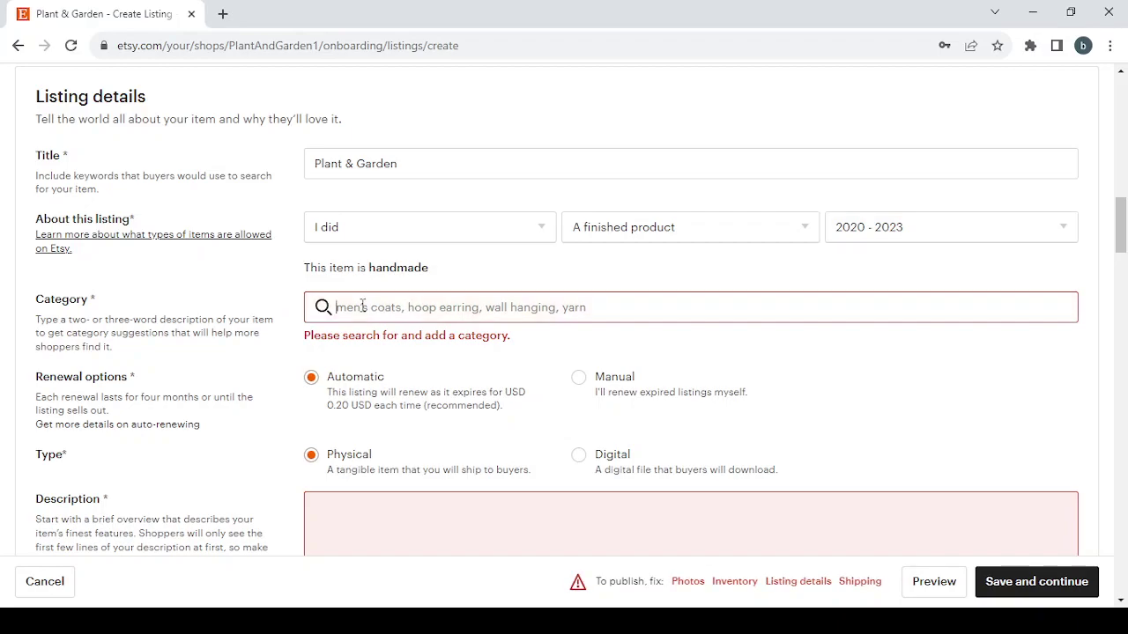
pyautogui.write('Plant & Garden')
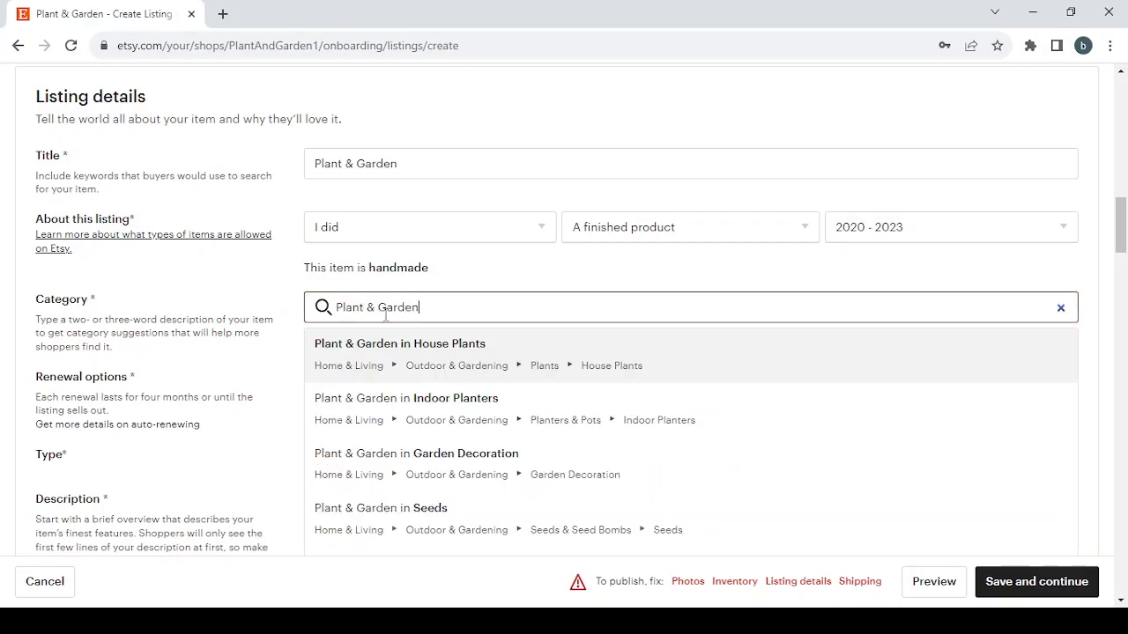
pyautogui.scroll(-1, 495, 363)
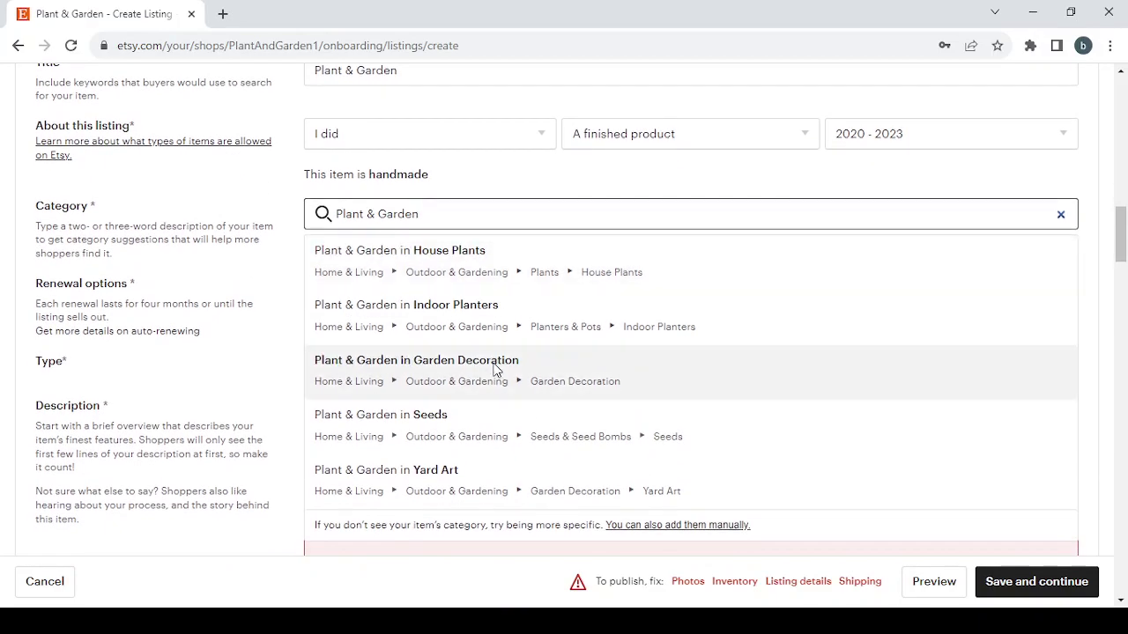
pyautogui.click(460, 265)
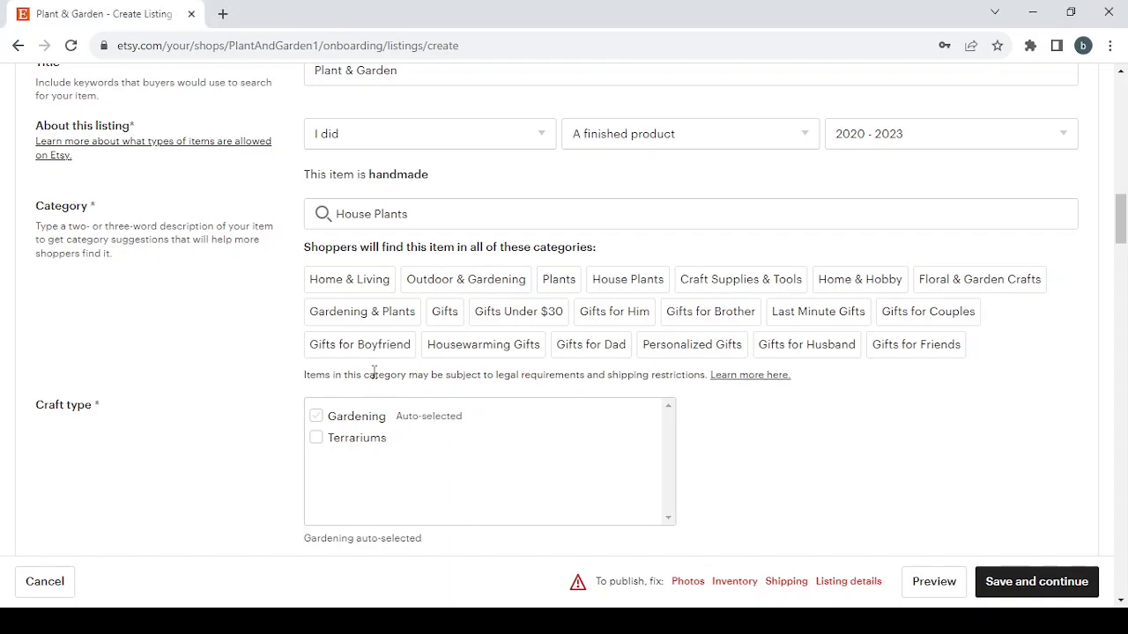
pyautogui.scroll(-1, 421, 442)
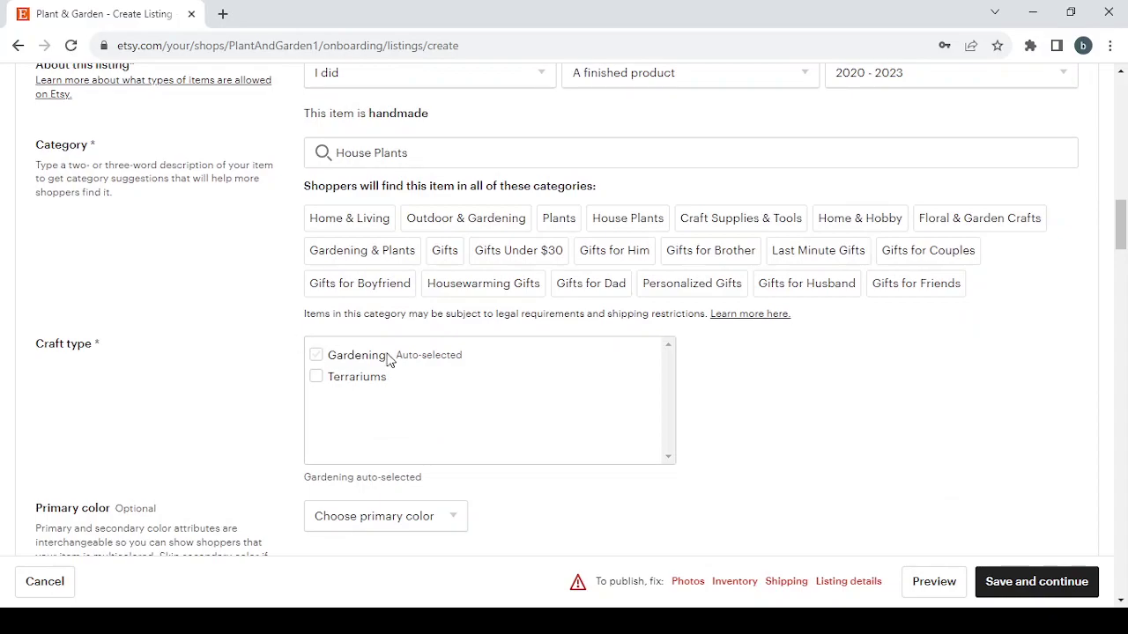
pyautogui.click(316, 378)
# Step: Set both the primary and the secondary color of the item to Green
pyautogui.scroll(-4, 576, 470)
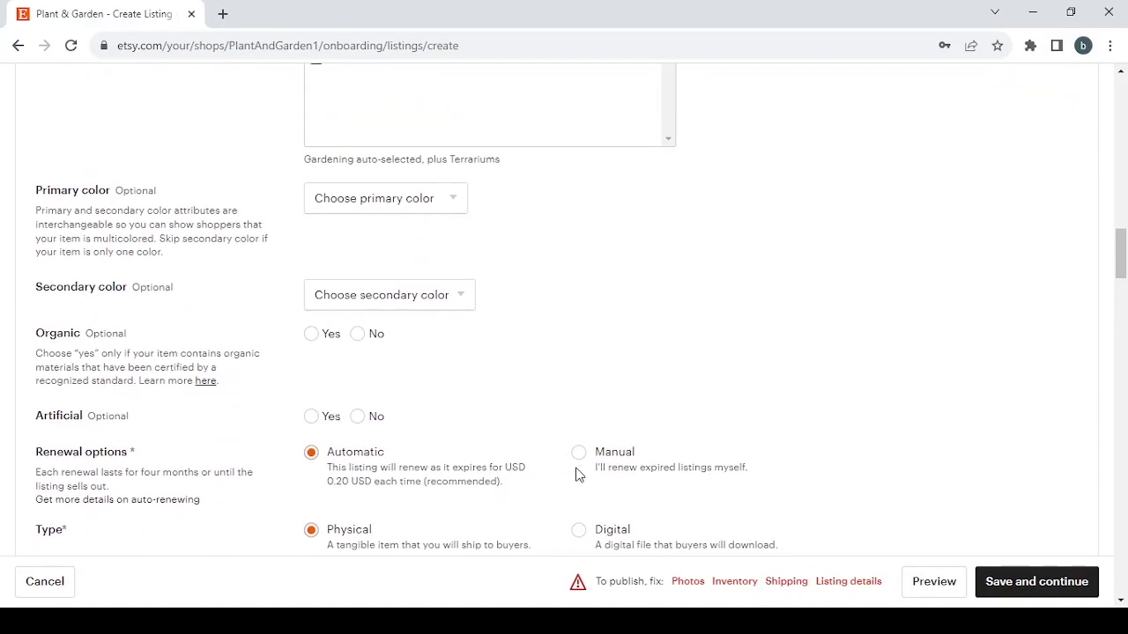
pyautogui.click(395, 212)
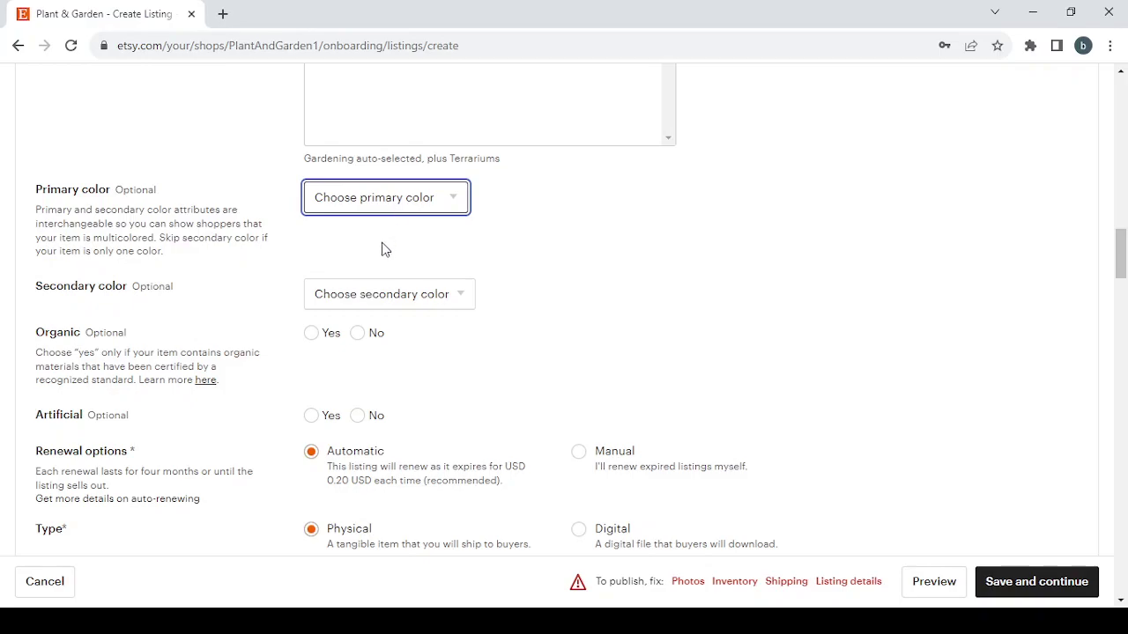
pyautogui.write('green')
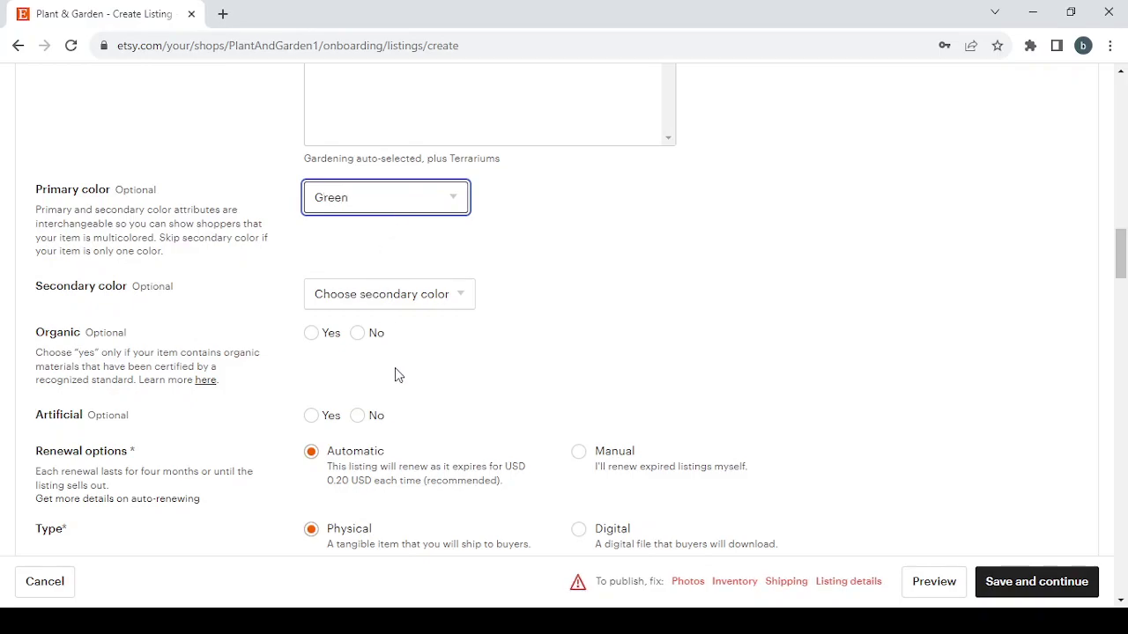
pyautogui.click(366, 304)
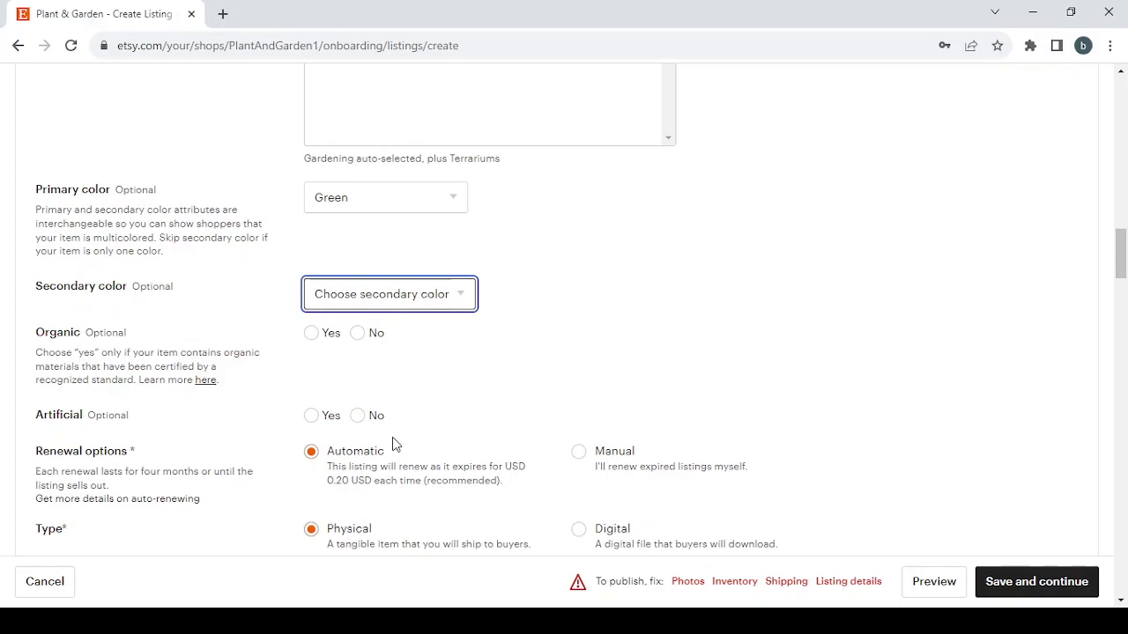
pyautogui.write('green')
# Step: Mark the item as organic with Yes and as not artificial with No
pyautogui.scroll(-3, 420, 393)
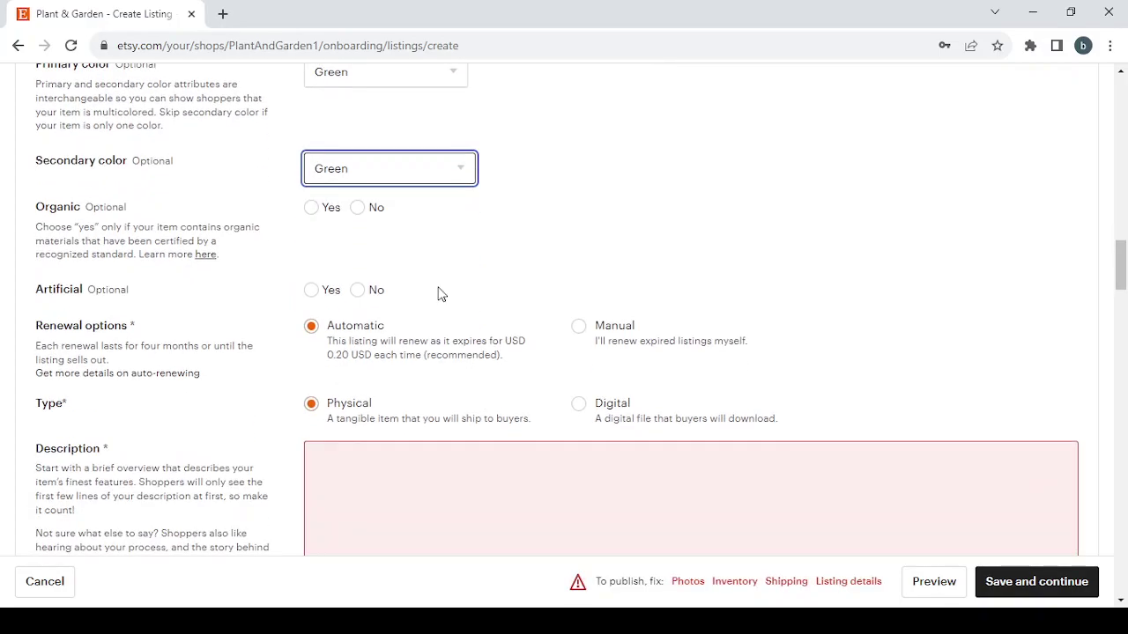
pyautogui.click(311, 210)
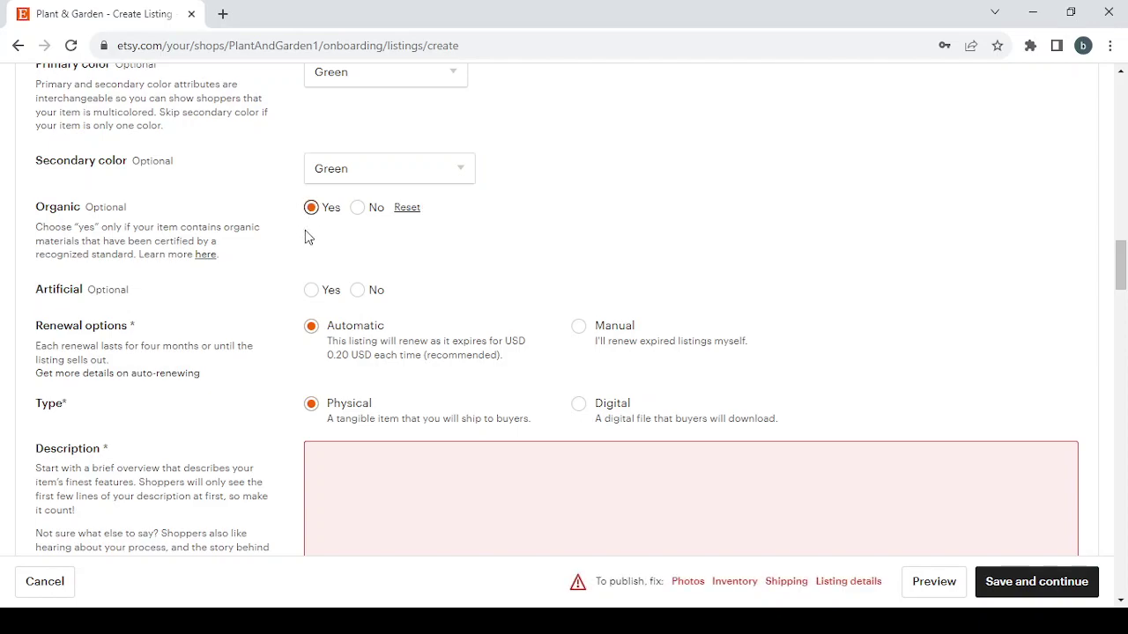
pyautogui.click(357, 290)
# Step: Set the listing's renewal option to Manual
pyautogui.scroll(-2, 457, 296)
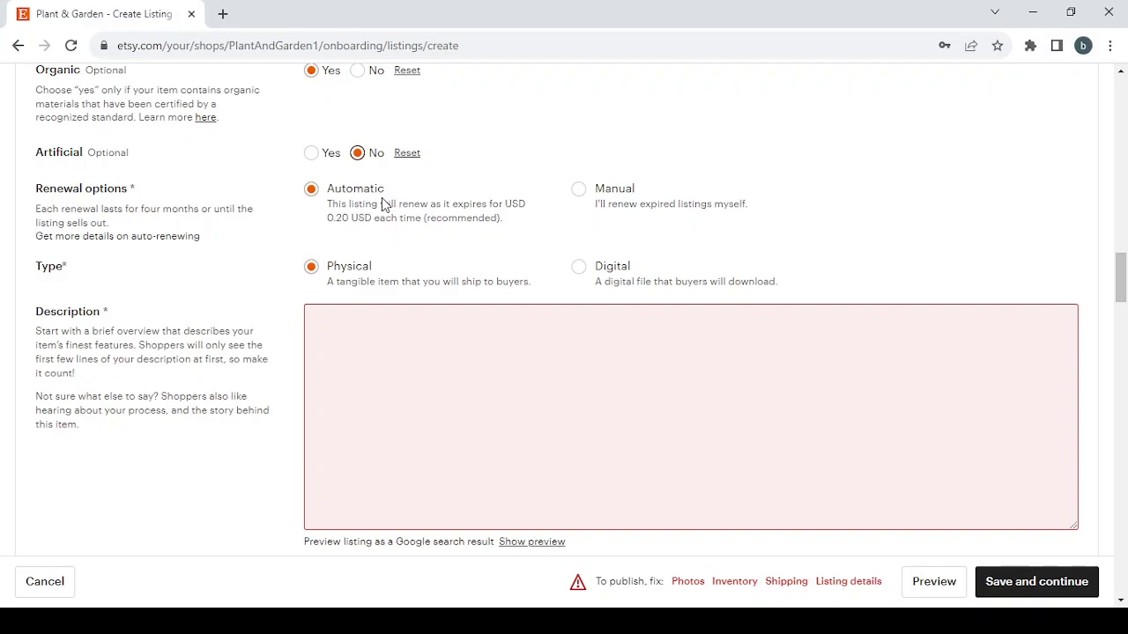
pyautogui.click(578, 190)
pyautogui.scroll(-1, 302, 275)
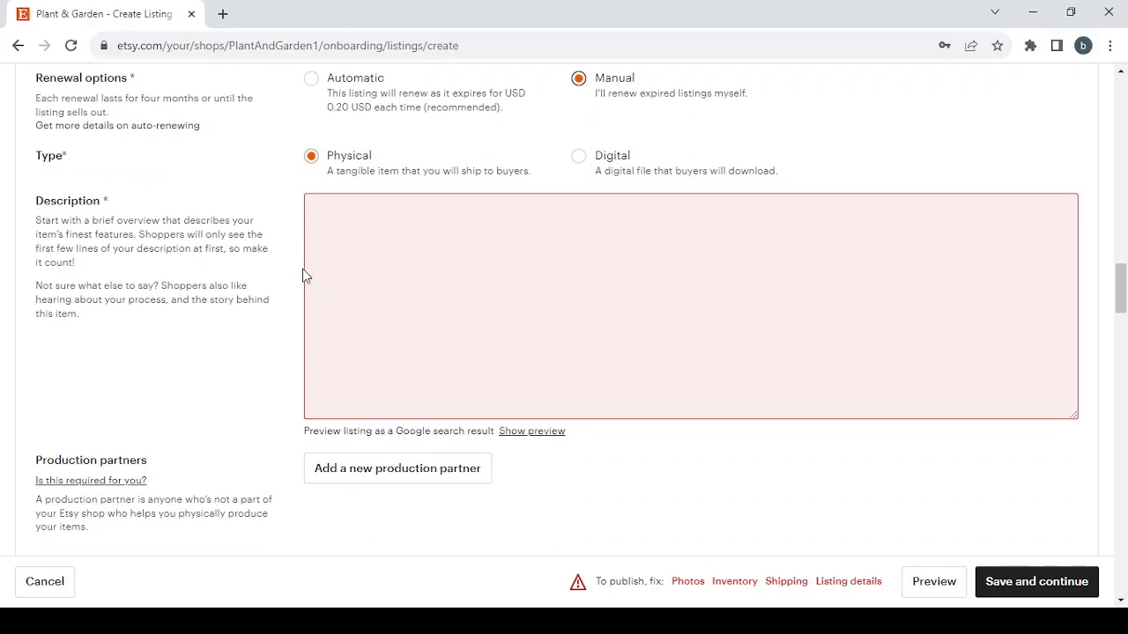
pyautogui.click(358, 242)
pyautogui.click(357, 310)
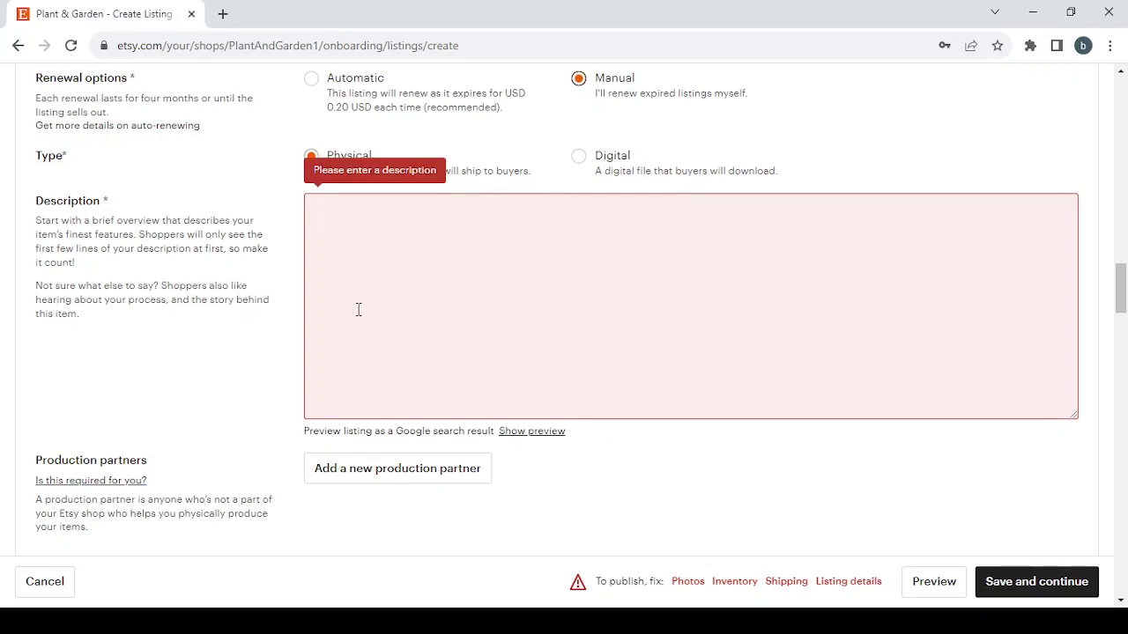
# Step: Set the listing's shipping processing time to 5-7 days
pyautogui.scroll(-7, 358, 309)
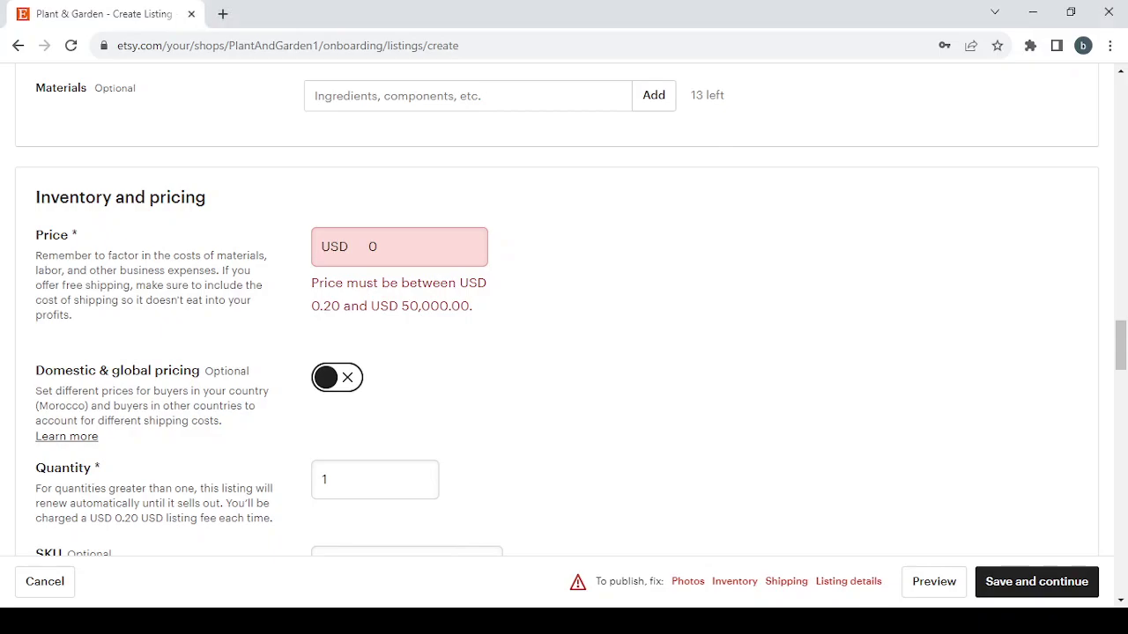
pyautogui.scroll(-6, 536, 541)
pyautogui.scroll(-7, 535, 541)
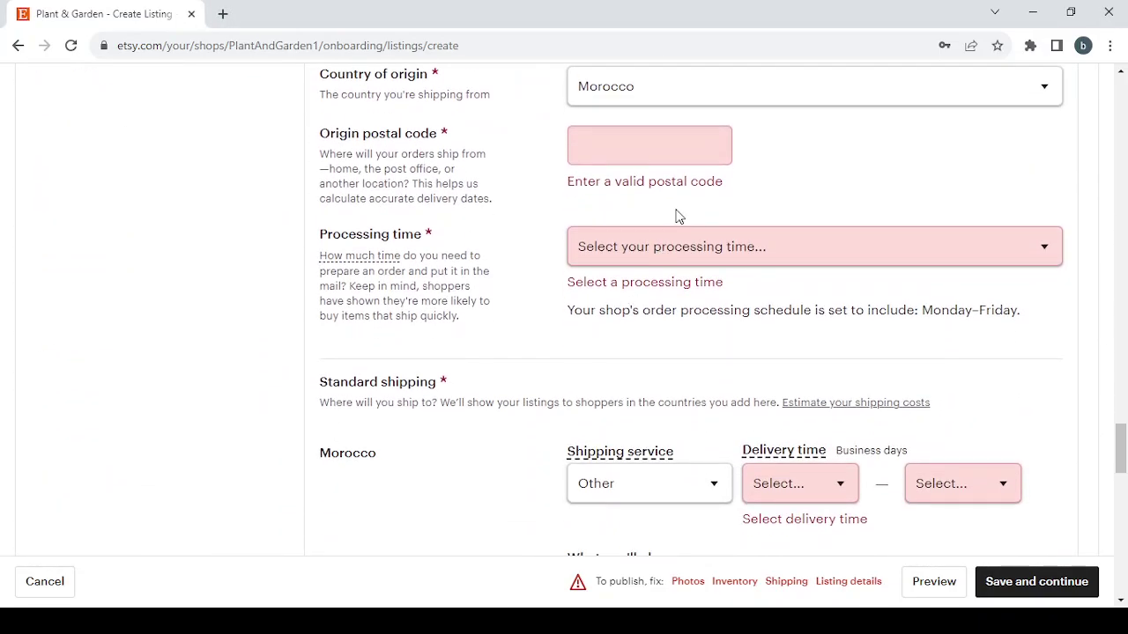
pyautogui.click(721, 253)
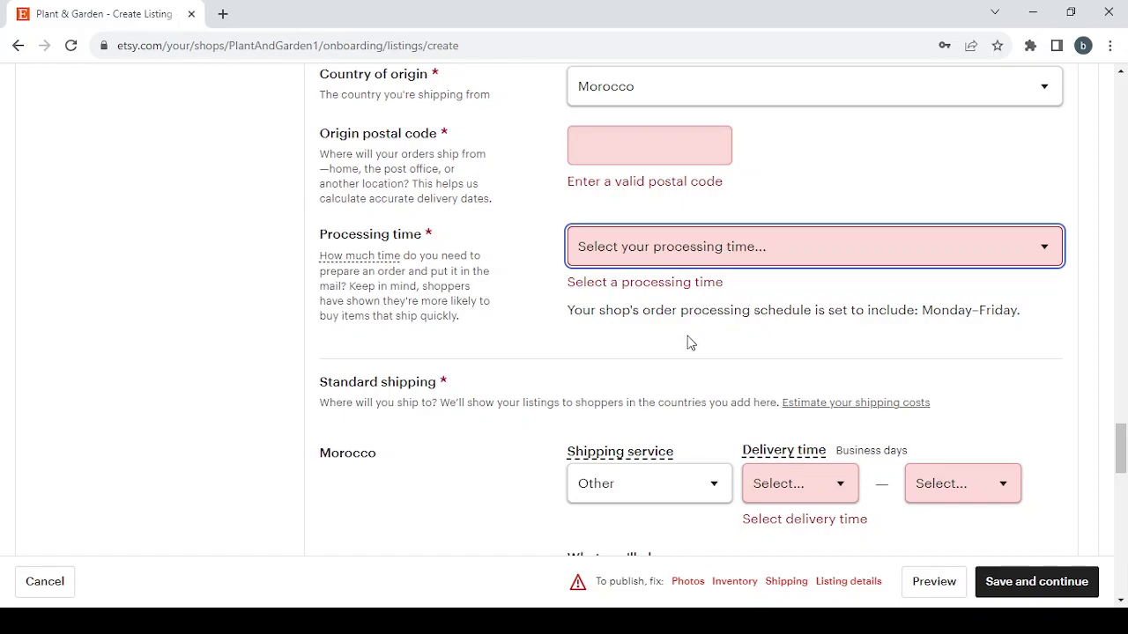
pyautogui.click(688, 362)
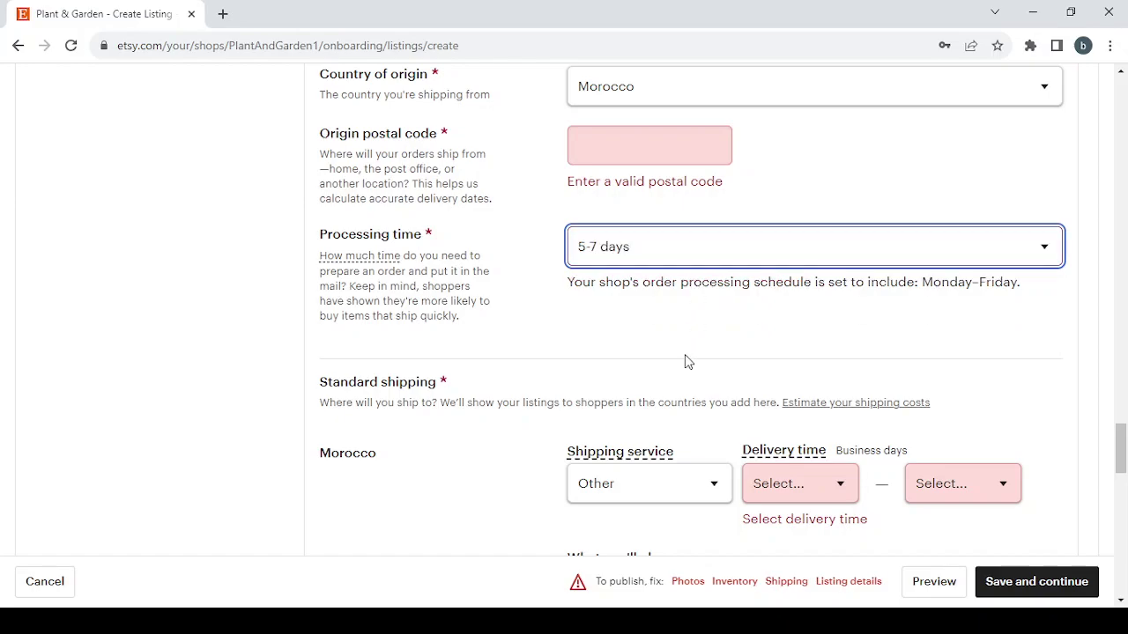
# Step: Start creating a new returns and exchanges policy for the listing instead of applying the suggested one
pyautogui.scroll(-15, 688, 362)
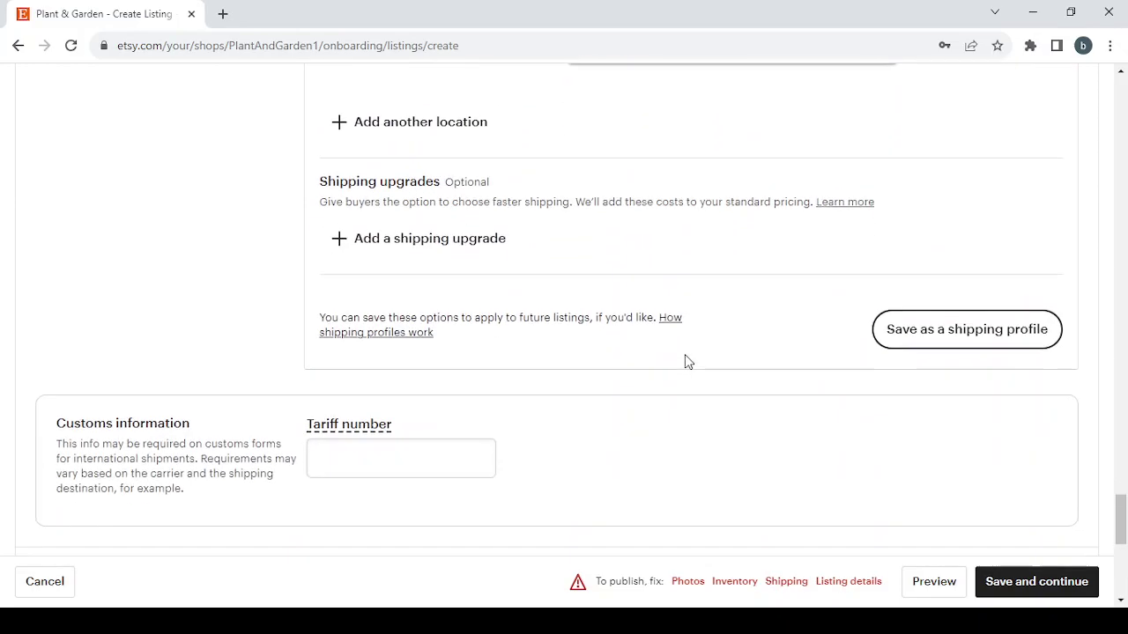
pyautogui.scroll(-2, 535, 411)
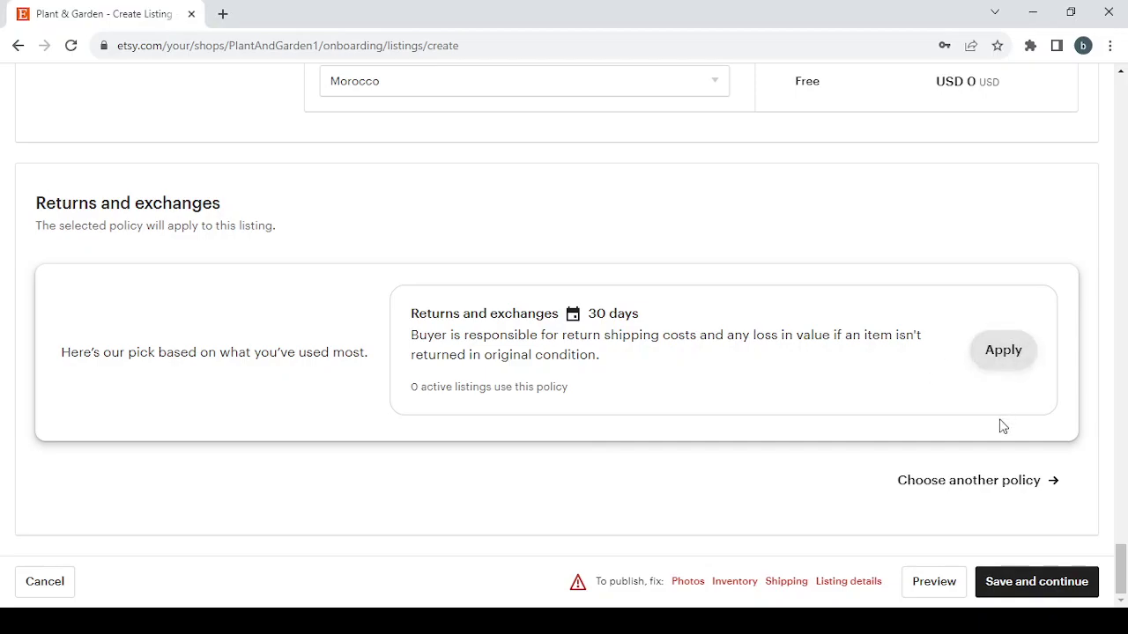
pyautogui.click(979, 483)
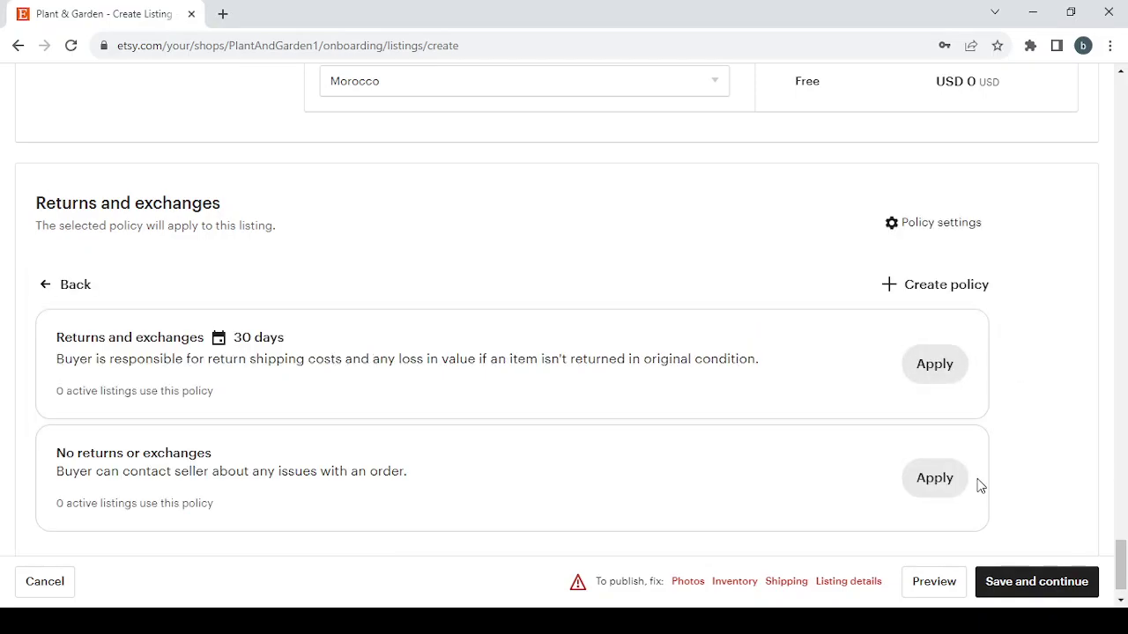
pyautogui.click(941, 295)
pyautogui.scroll(-1, 423, 428)
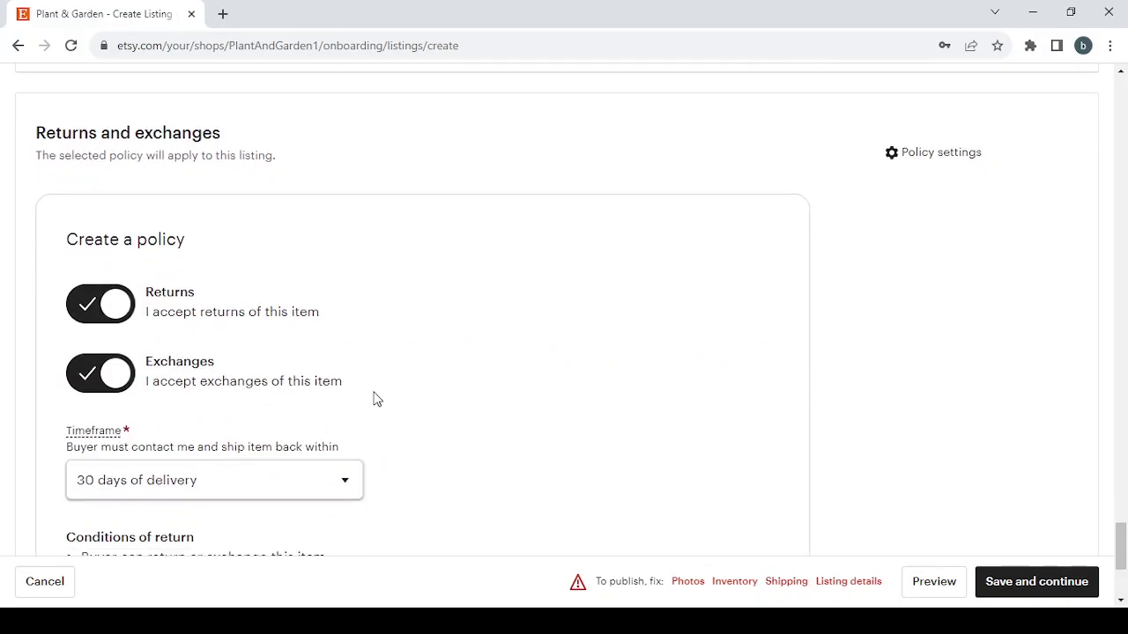